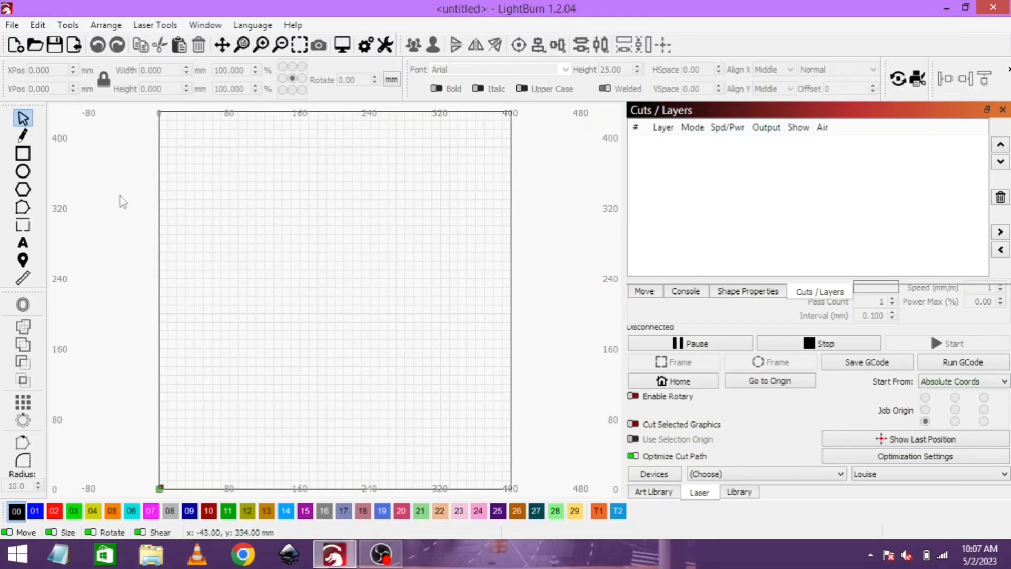
# - Draw a rectangle on the work area, unlock its aspect ratio and set it to 250 mm wide by 95 mm high
pyautogui.click(22, 153)
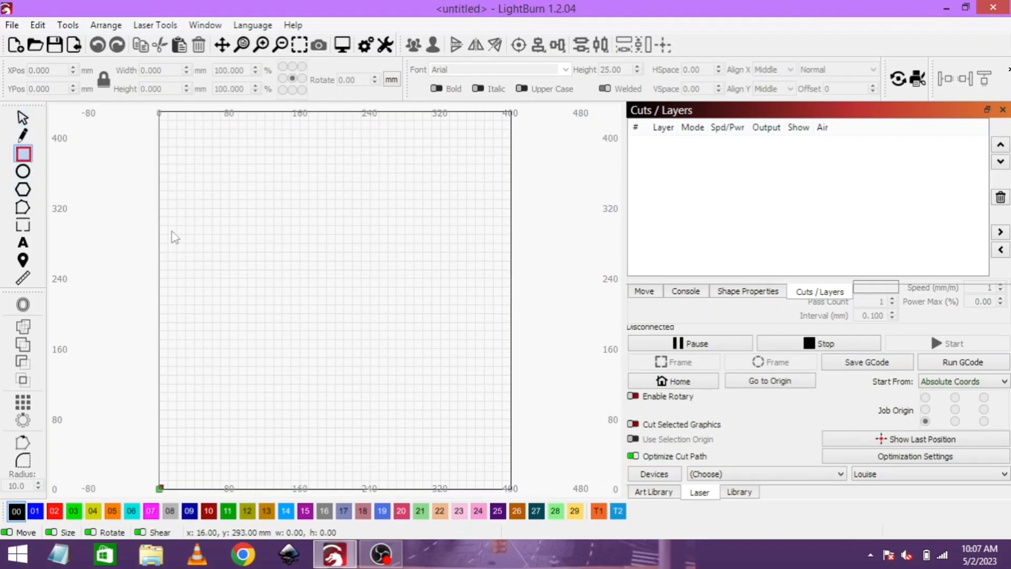
pyautogui.moveTo(184, 273); pyautogui.dragTo(430, 374)
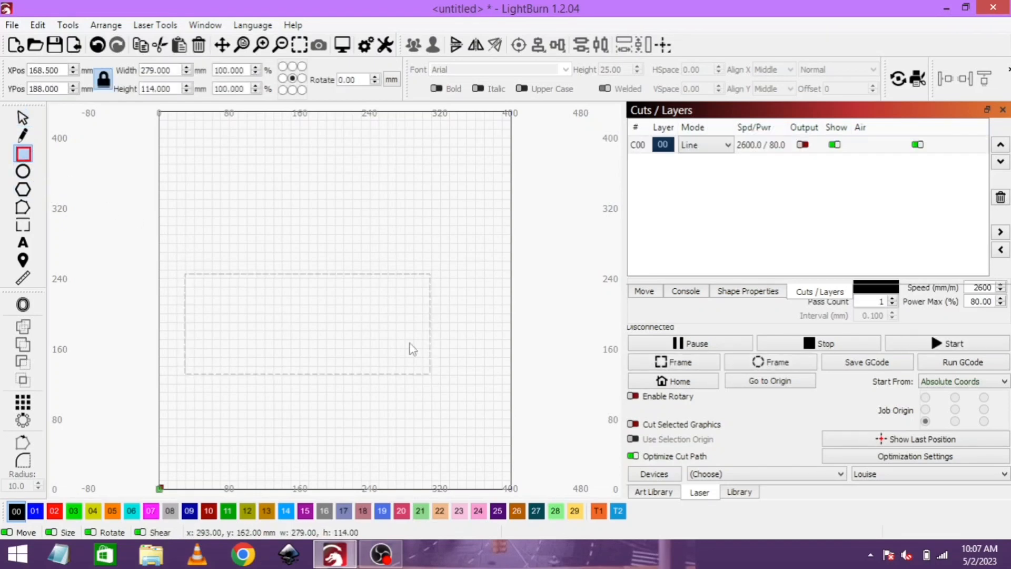
pyautogui.click(100, 79)
pyautogui.doubleClick(173, 70)
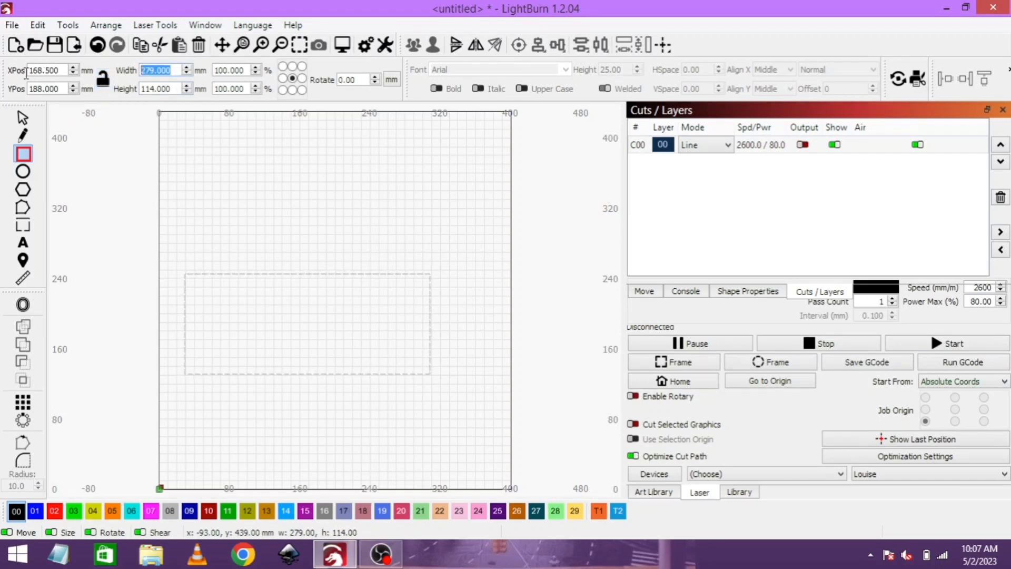
pyautogui.write('250')
pyautogui.press('Tab')
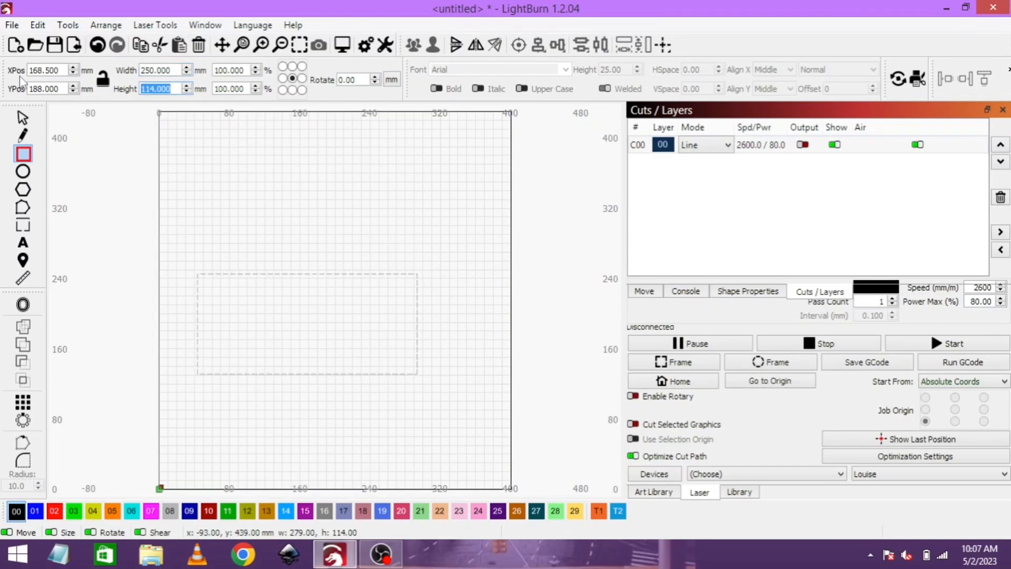
pyautogui.write('95')
pyautogui.press('Return')
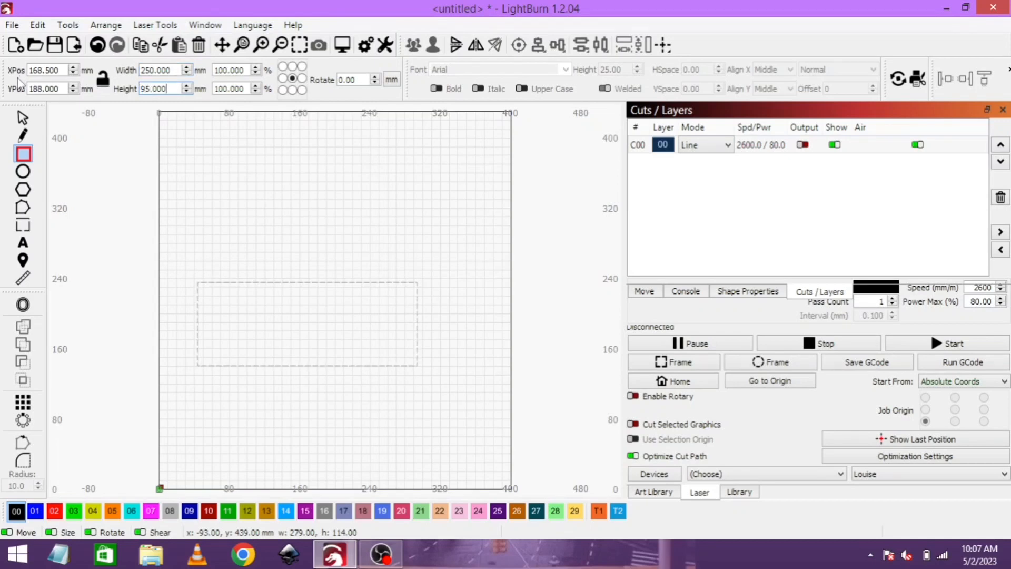
# - Enable output for layer 00 and move the rectangle up to about X 176, Y 228 mm
pyautogui.click(804, 147)
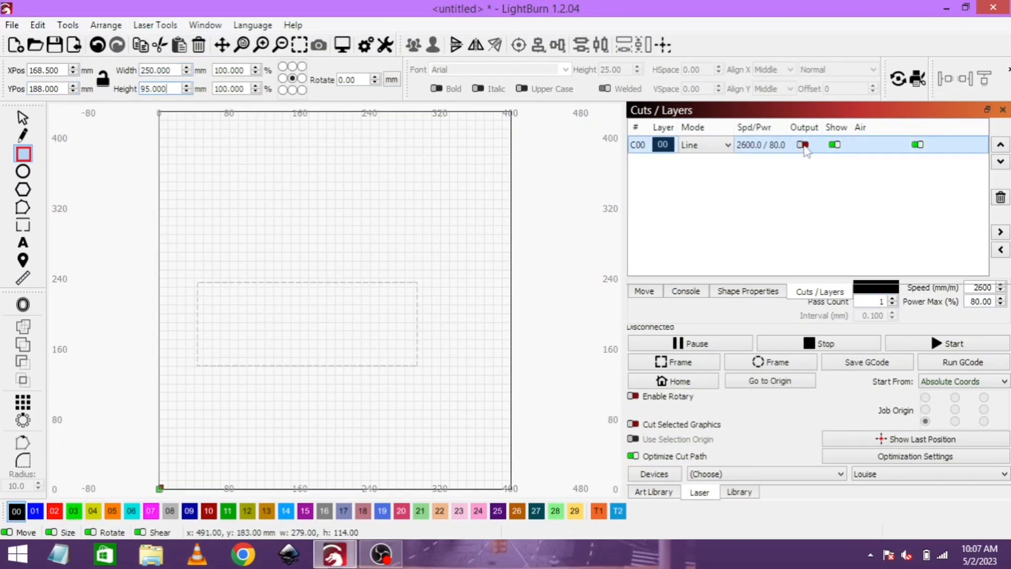
pyautogui.click(803, 145)
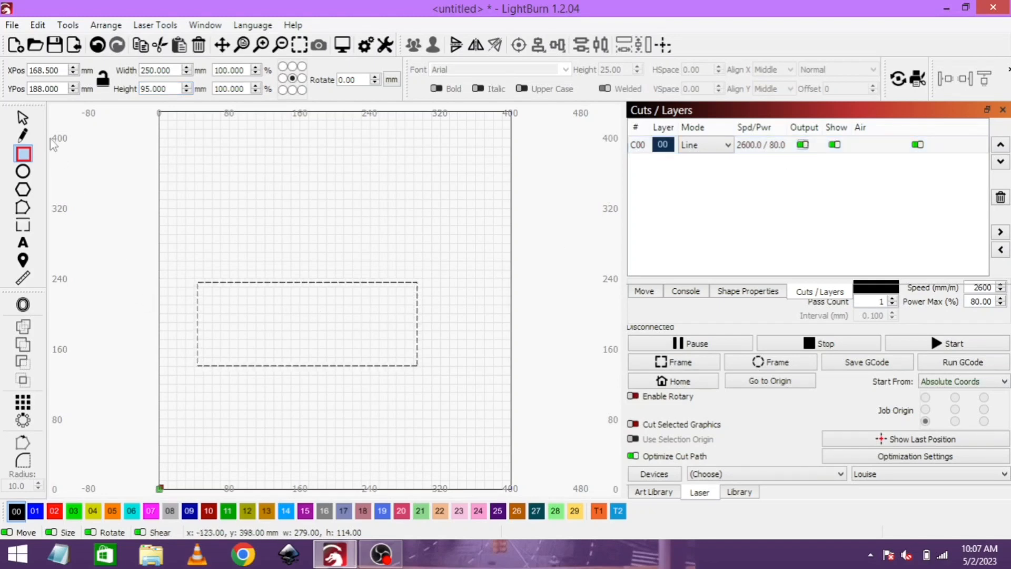
pyautogui.click(23, 120)
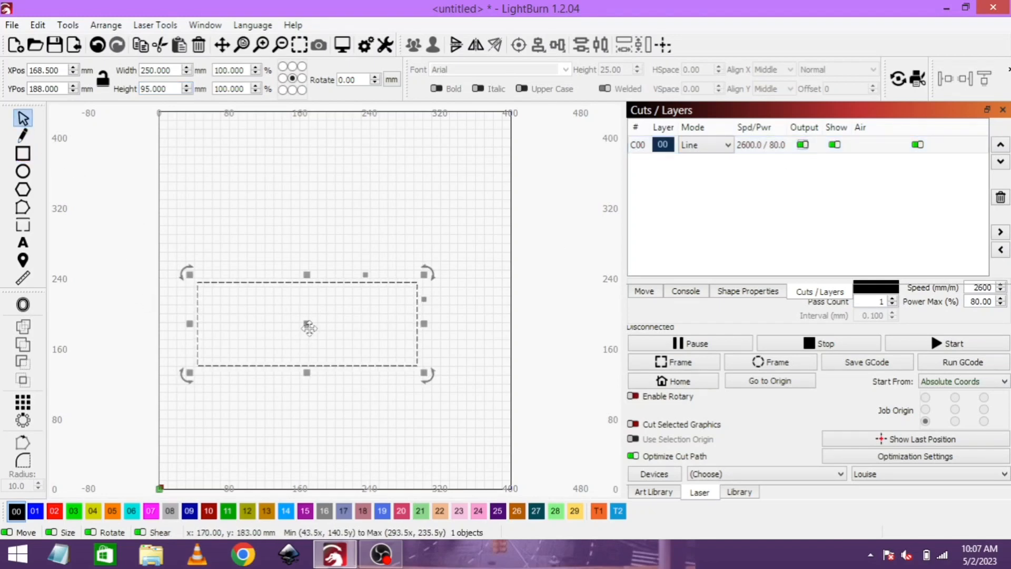
pyautogui.moveTo(309, 325); pyautogui.dragTo(316, 290)
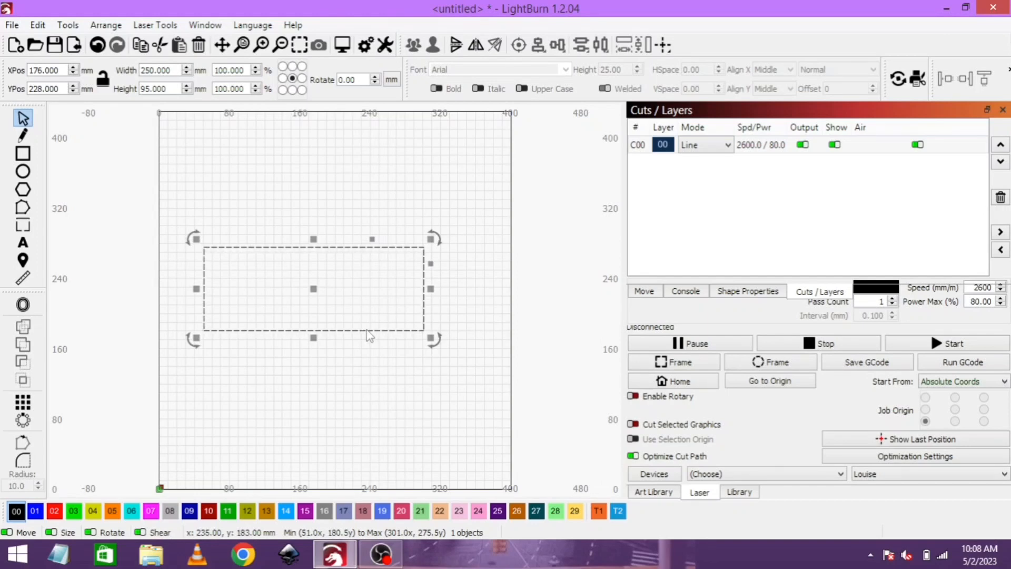
pyautogui.click(339, 219)
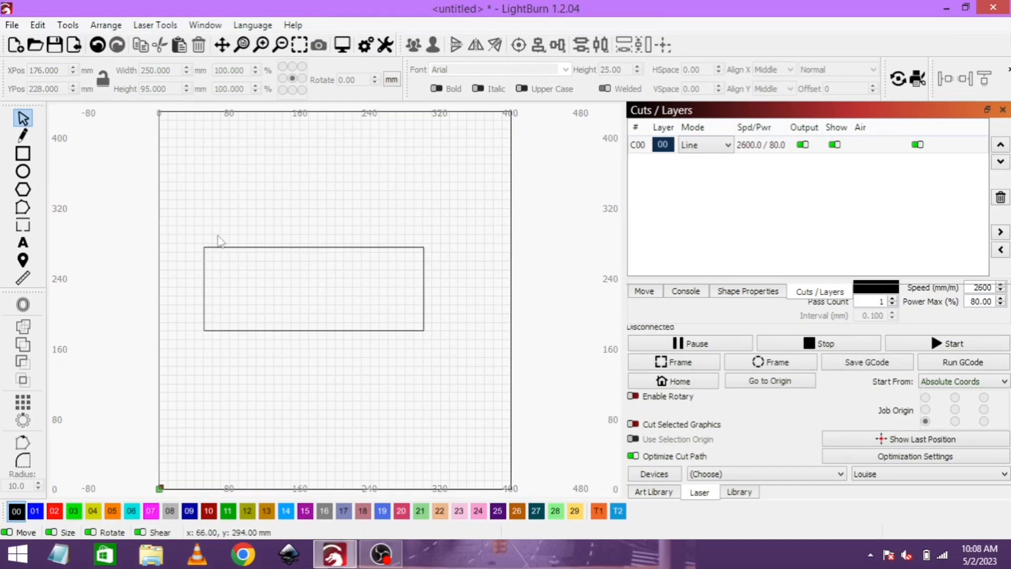
# - Offset the 250 × 95 mm rectangle inward by 5 mm with the round corner style, keeping the original
pyautogui.click(205, 270)
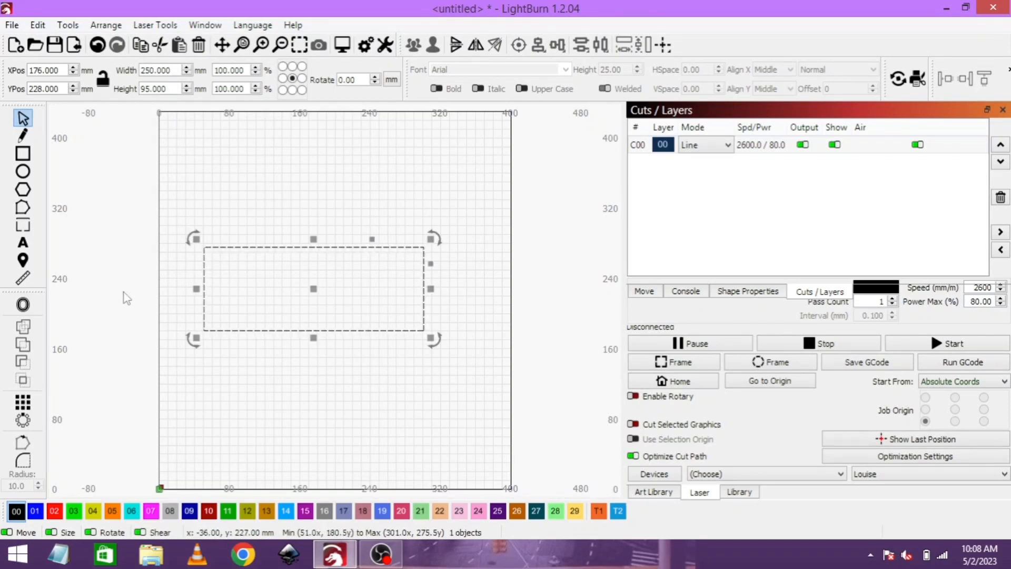
pyautogui.click(22, 305)
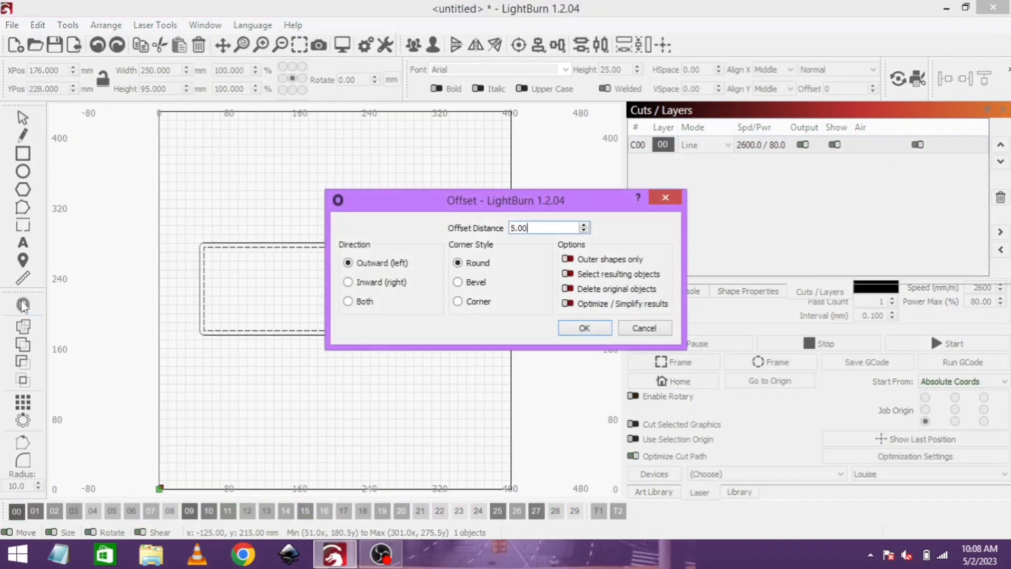
pyautogui.click(348, 282)
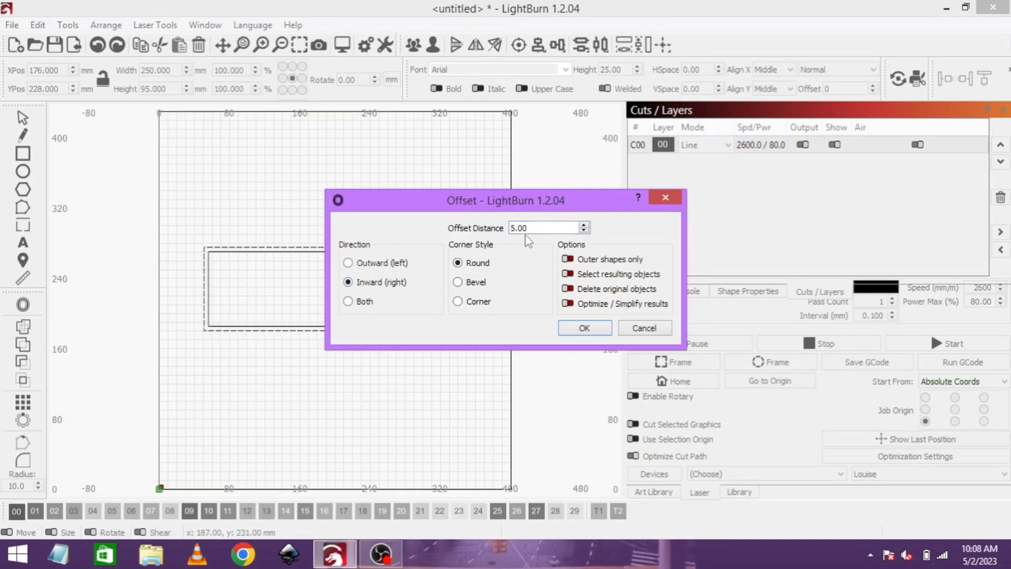
pyautogui.click(568, 331)
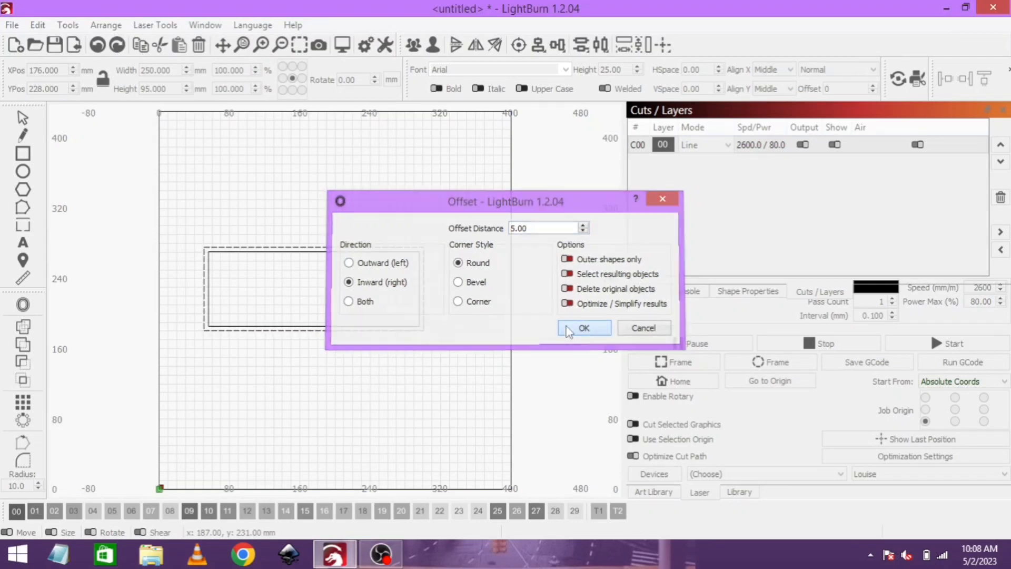
pyautogui.click(253, 199)
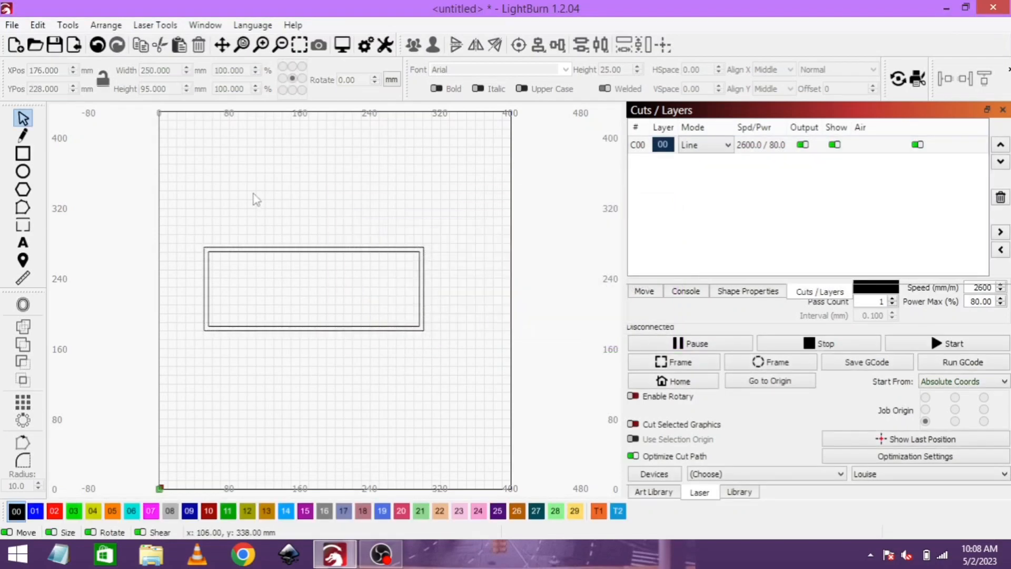
# - Assign the inner offset rectangle to tool layer T1
pyautogui.click(299, 254)
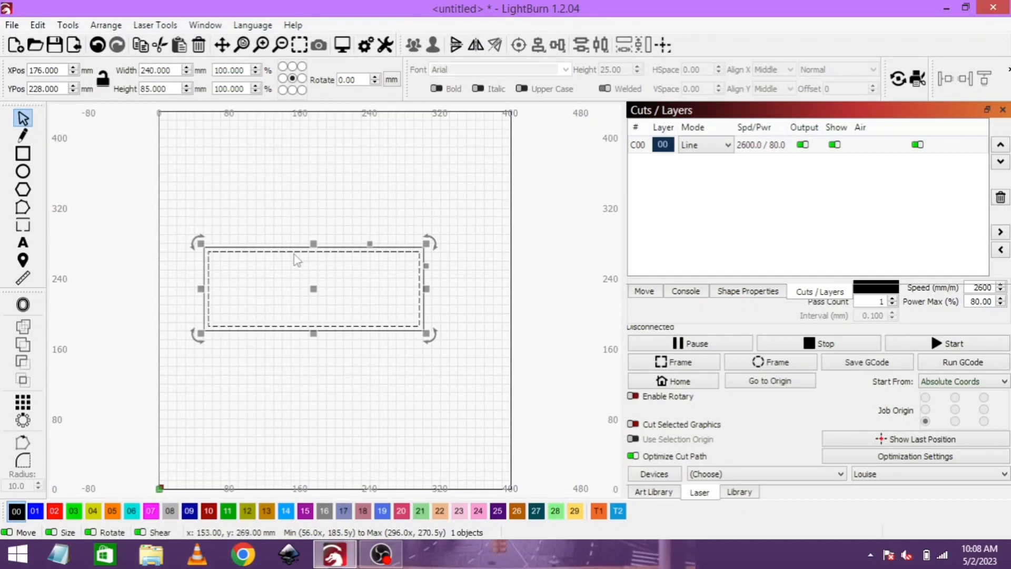
pyautogui.click(598, 510)
pyautogui.click(376, 410)
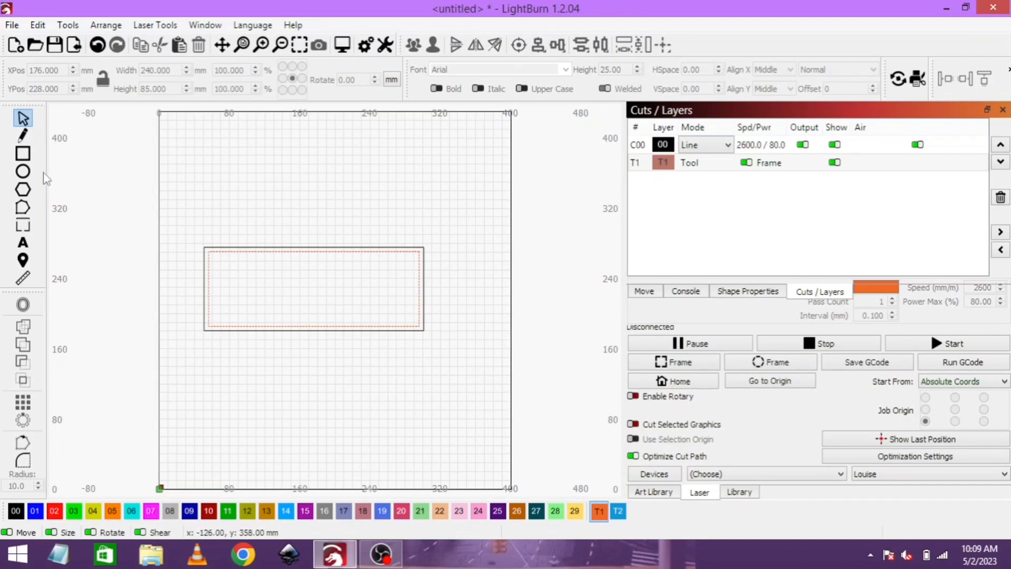
# - Draw another T1 rectangle above the outer one and size it to 100 mm wide by 85 mm high
pyautogui.click(23, 154)
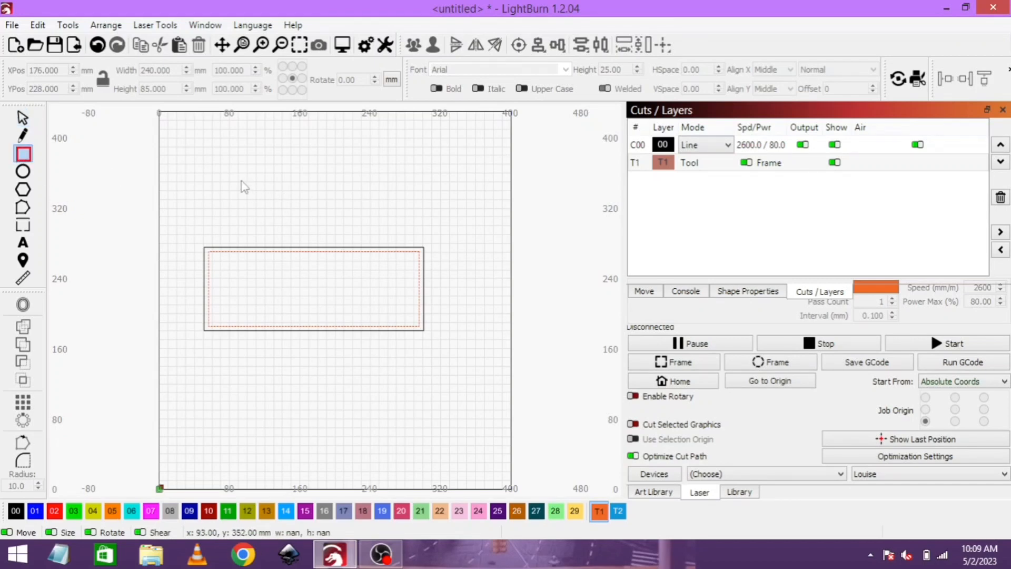
pyautogui.moveTo(241, 181); pyautogui.dragTo(343, 258)
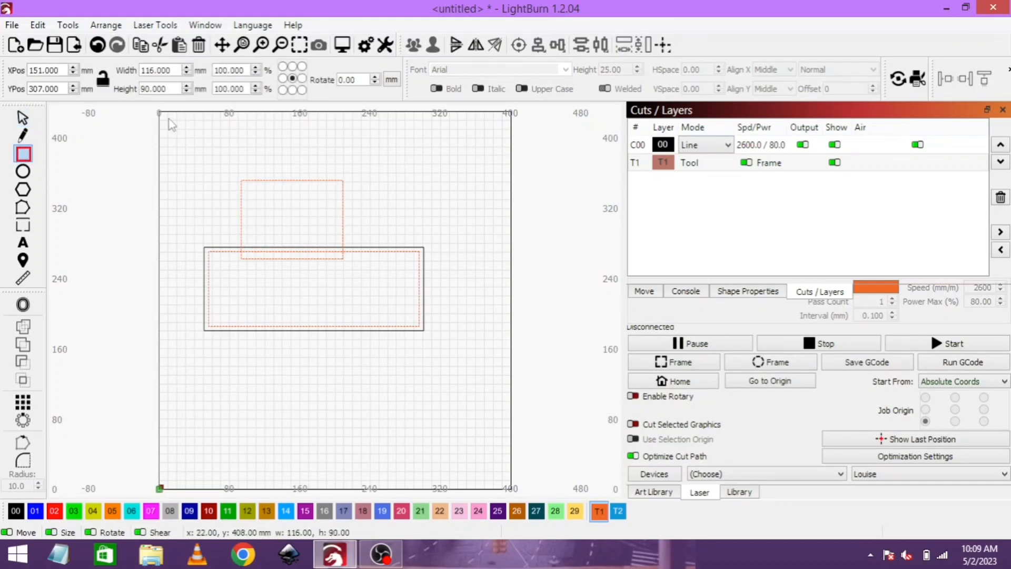
pyautogui.doubleClick(163, 67)
pyautogui.write('100')
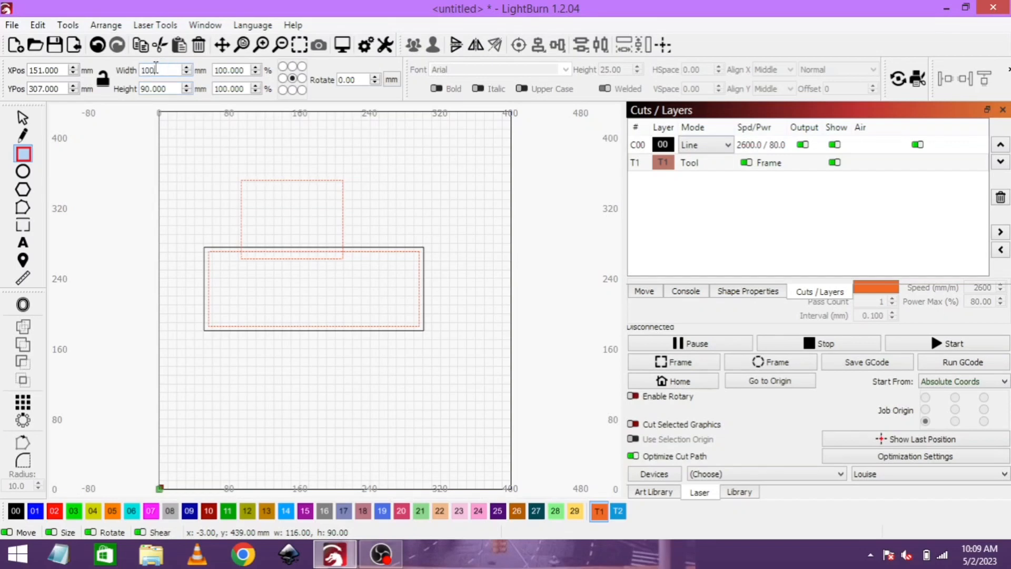
pyautogui.press('Tab')
pyautogui.write('85')
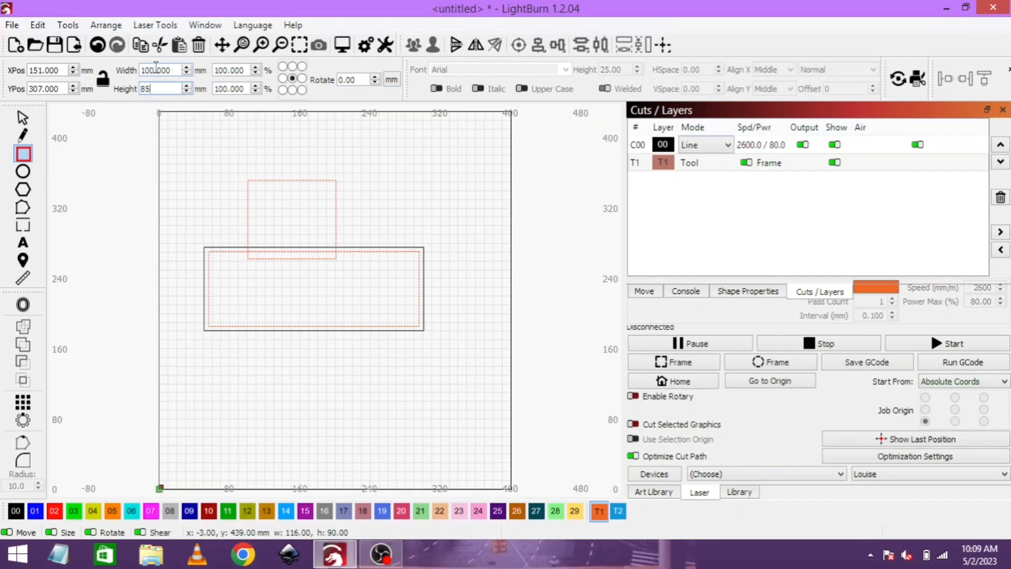
pyautogui.press('Return')
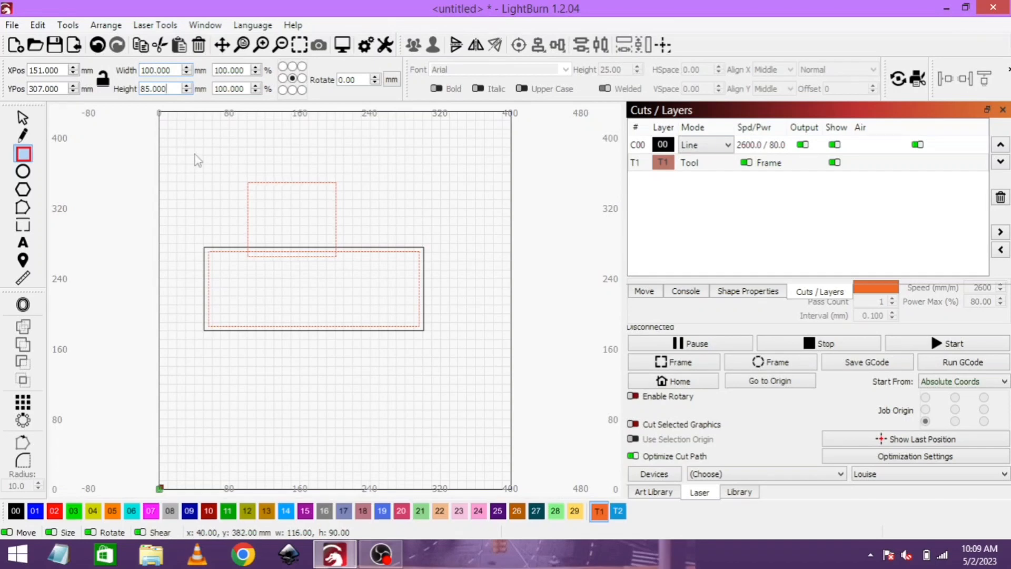
# - Move the 100 × 85 mm rectangle inside the inner guide and align it with the guide using Align Right and Align H-Center
pyautogui.click(23, 119)
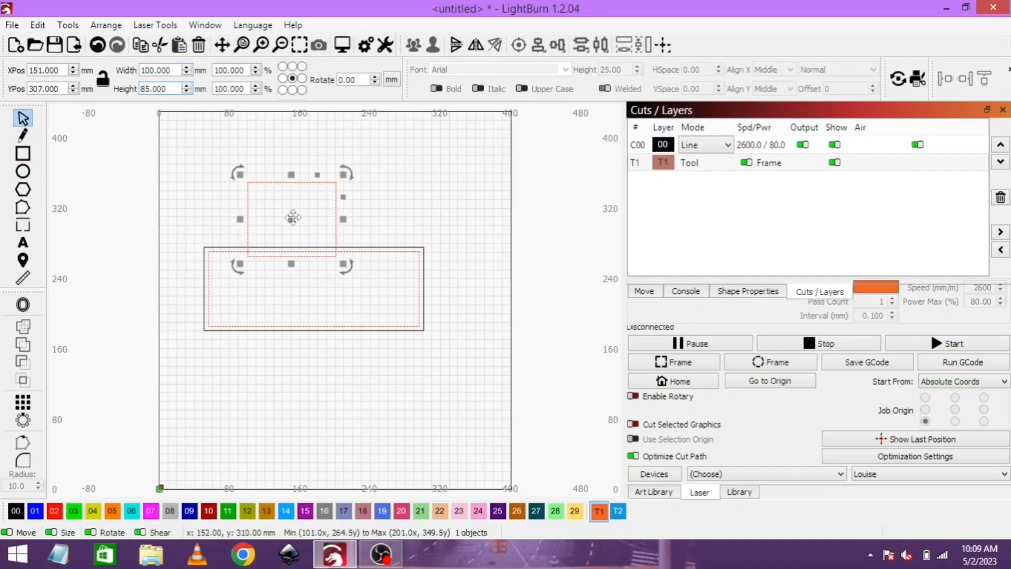
pyautogui.moveTo(293, 218); pyautogui.dragTo(375, 293)
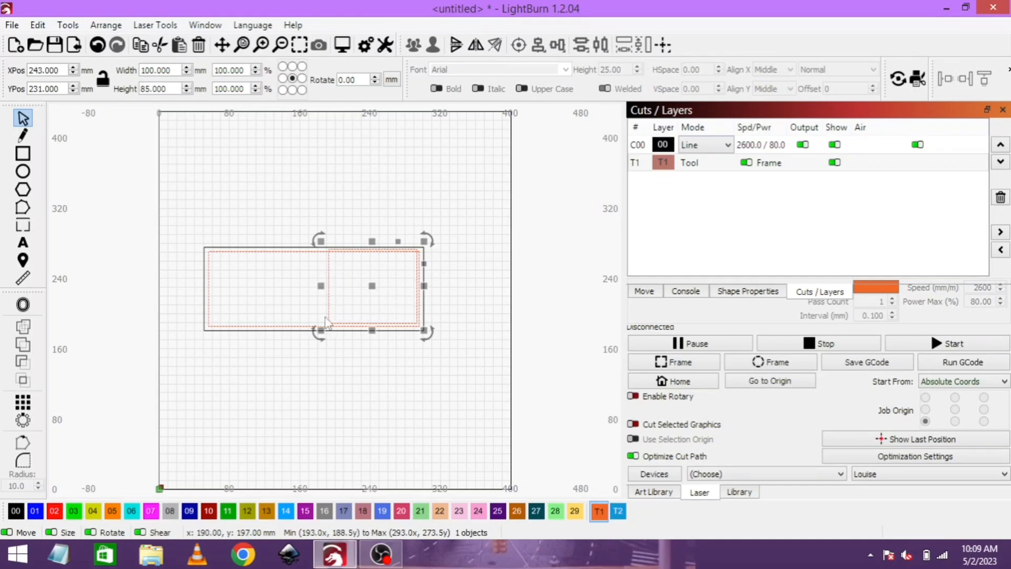
pyautogui.keyDown('shift'); pyautogui.click(294, 329); pyautogui.keyUp('shift')
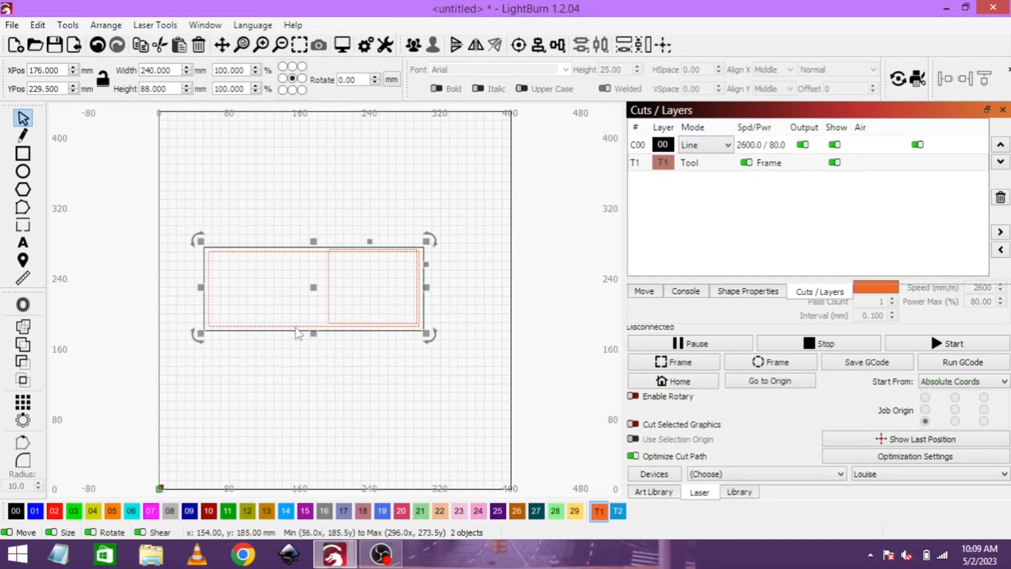
pyautogui.click(539, 46)
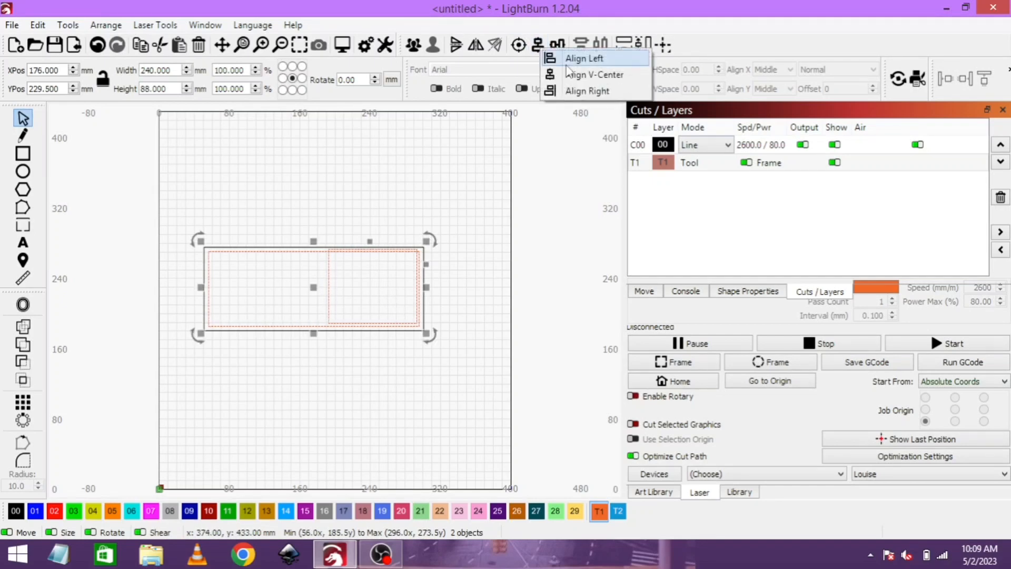
pyautogui.click(580, 91)
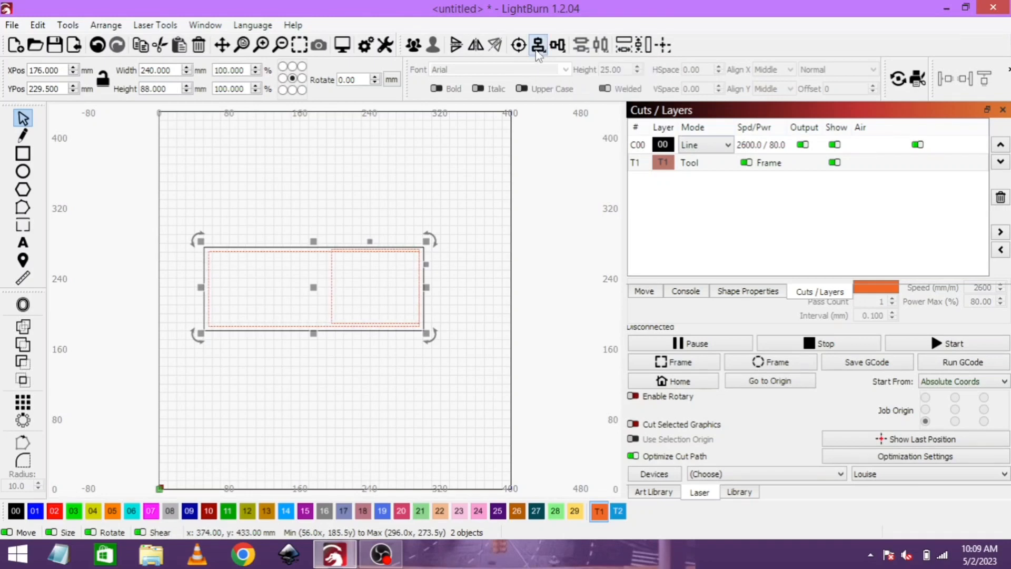
pyautogui.click(558, 44)
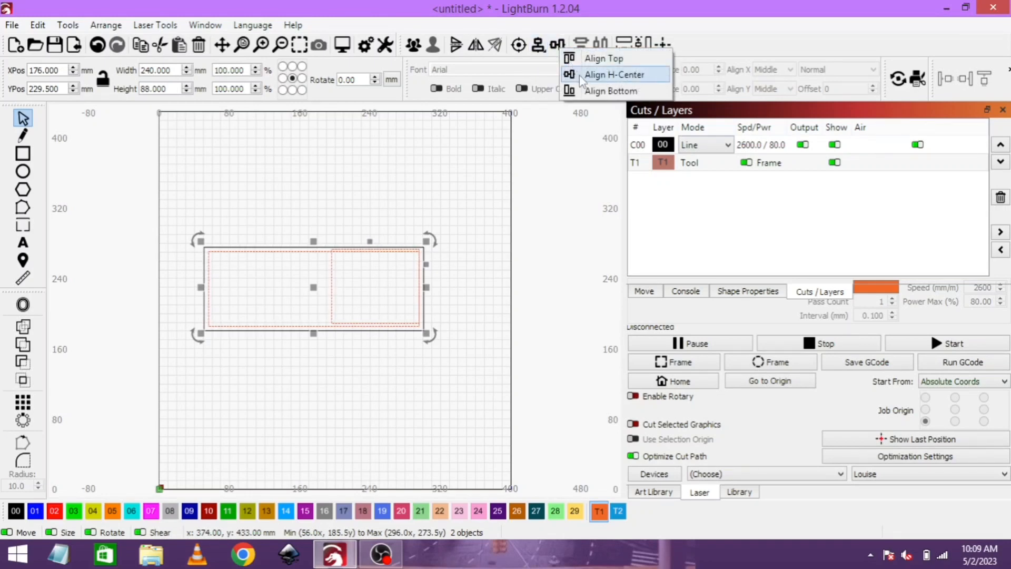
pyautogui.click(579, 75)
pyautogui.click(488, 139)
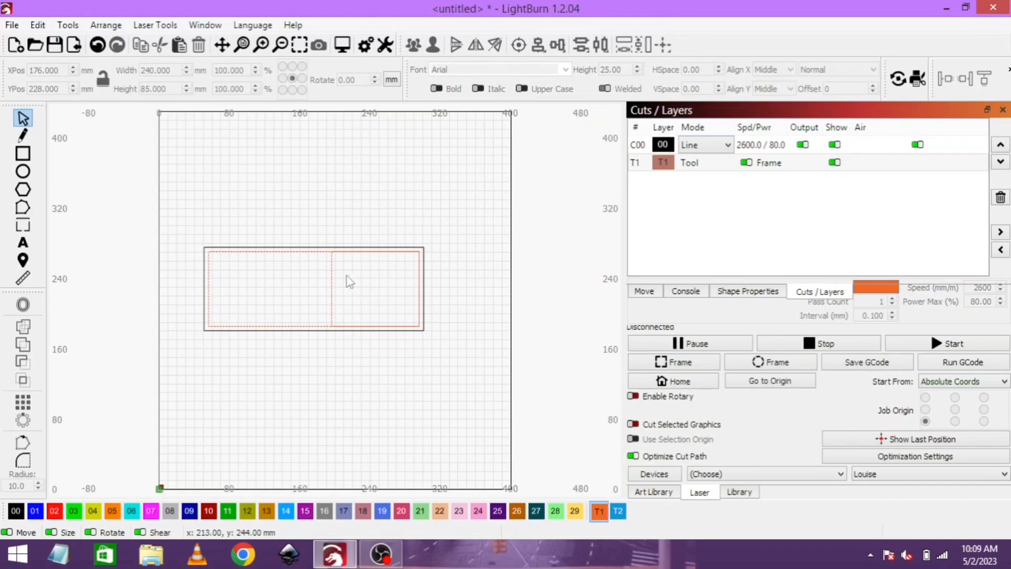
# - Duplicate the 100 × 85 mm rectangle in place and align the copy to the left edge of the inner guide
pyautogui.click(334, 300)
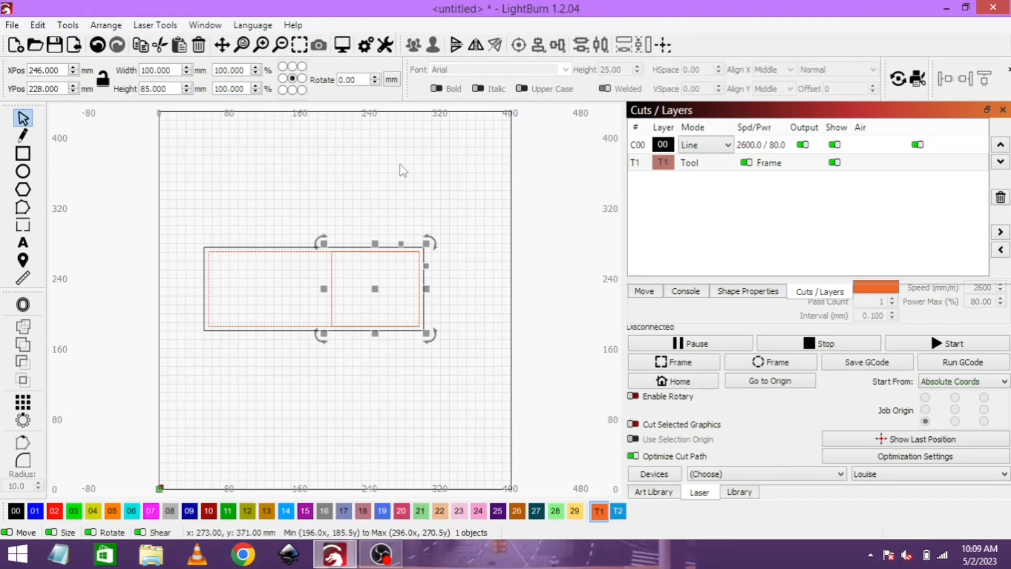
pyautogui.keyDown('shift'); pyautogui.click(211, 304); pyautogui.keyUp('shift')
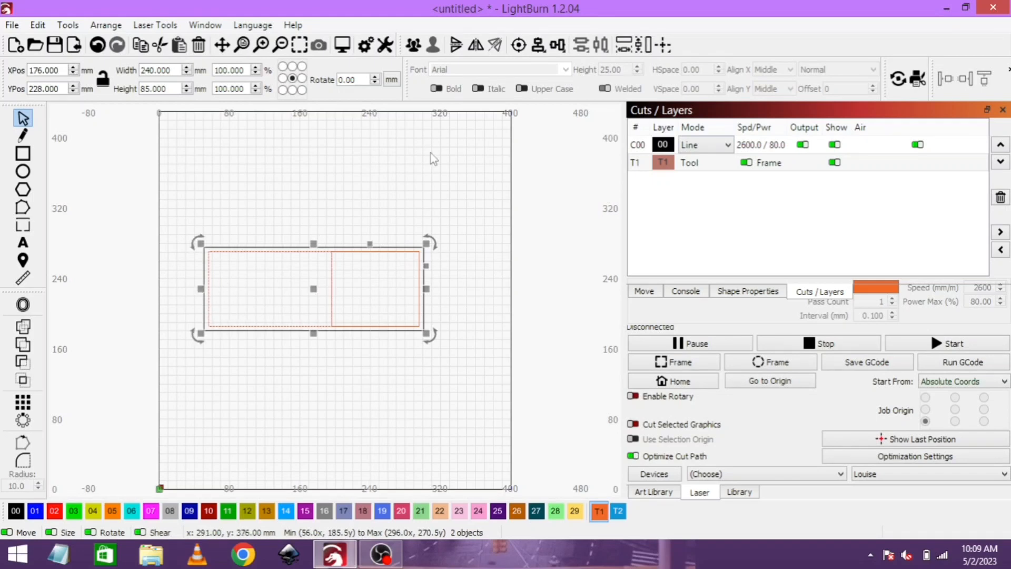
pyautogui.click(541, 46)
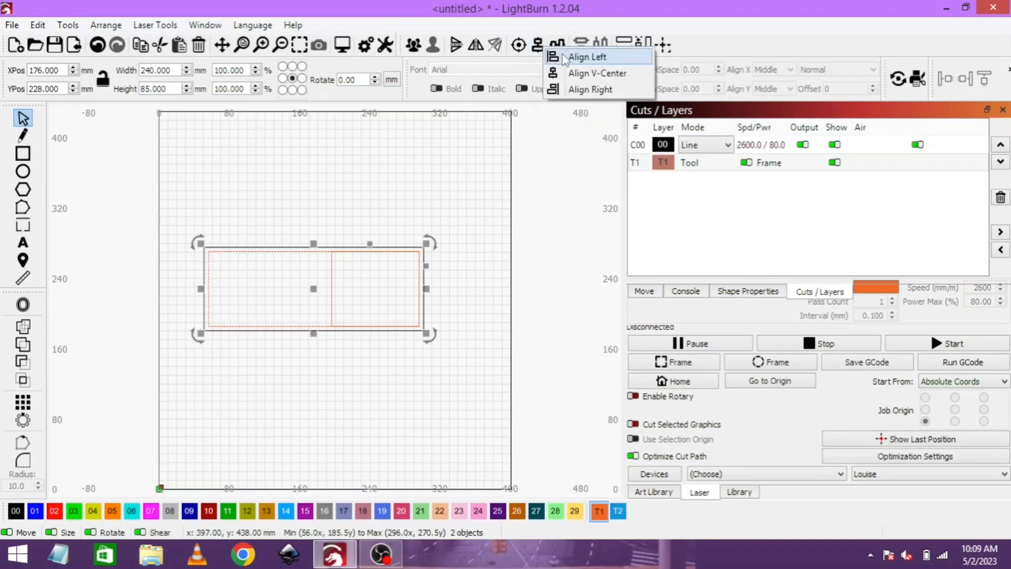
pyautogui.click(552, 57)
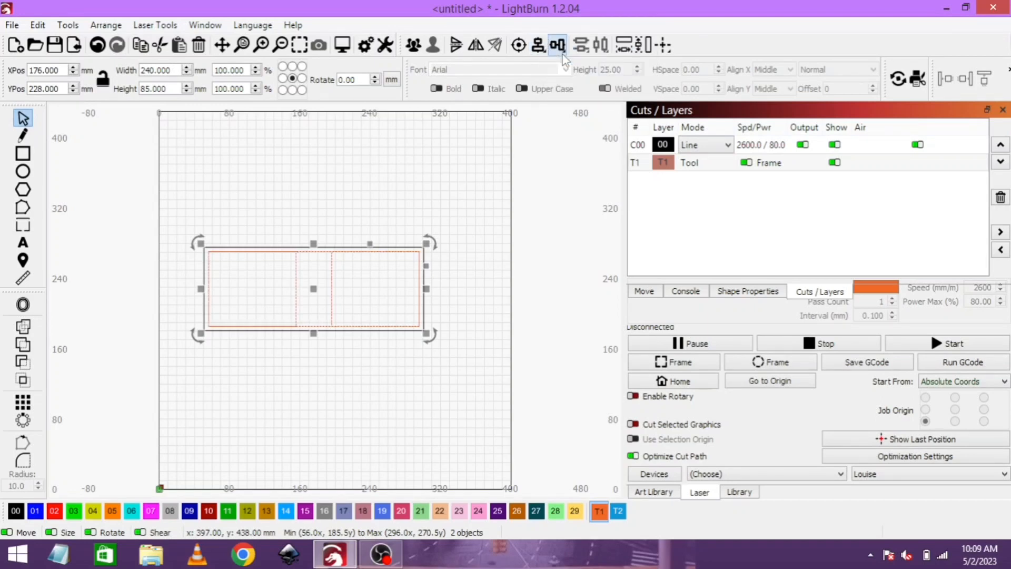
pyautogui.click(380, 196)
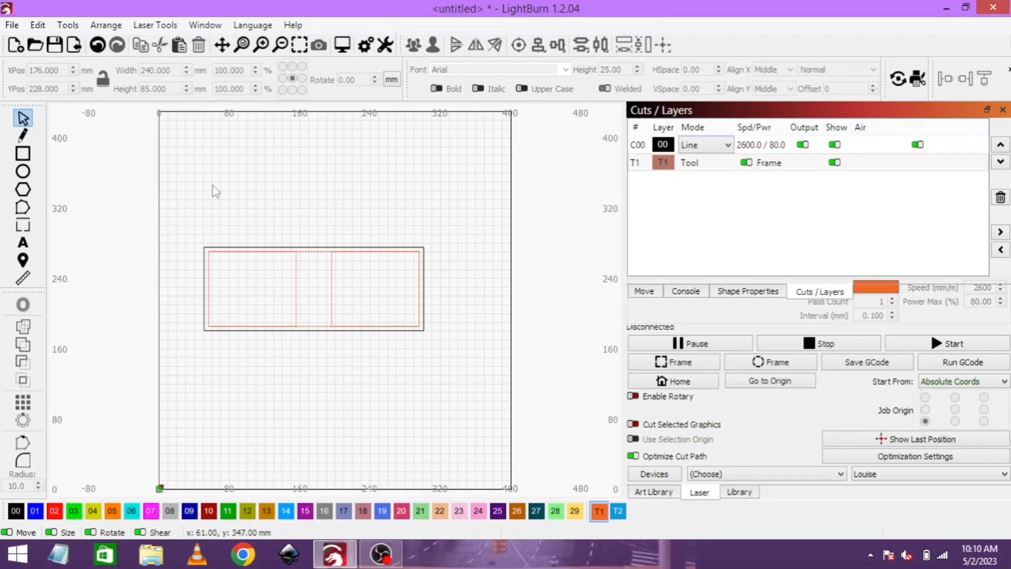
# - Draw another T1 rectangle above the outline and size it to 35 mm wide by 25 mm high
pyautogui.click(27, 158)
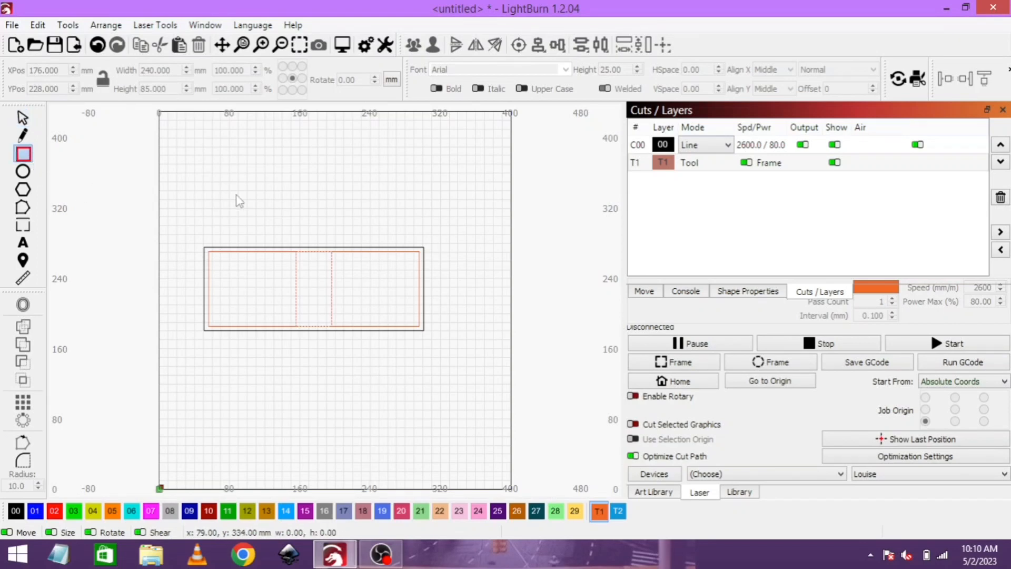
pyautogui.moveTo(261, 166); pyautogui.dragTo(309, 191)
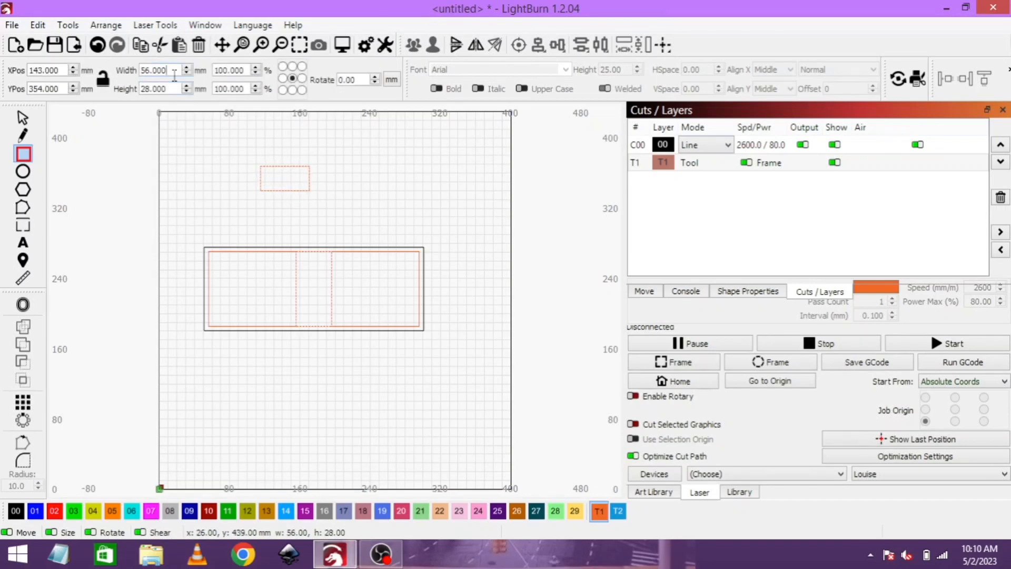
pyautogui.moveTo(174, 74); pyautogui.dragTo(123, 75)
pyautogui.write('35')
pyautogui.press('Tab')
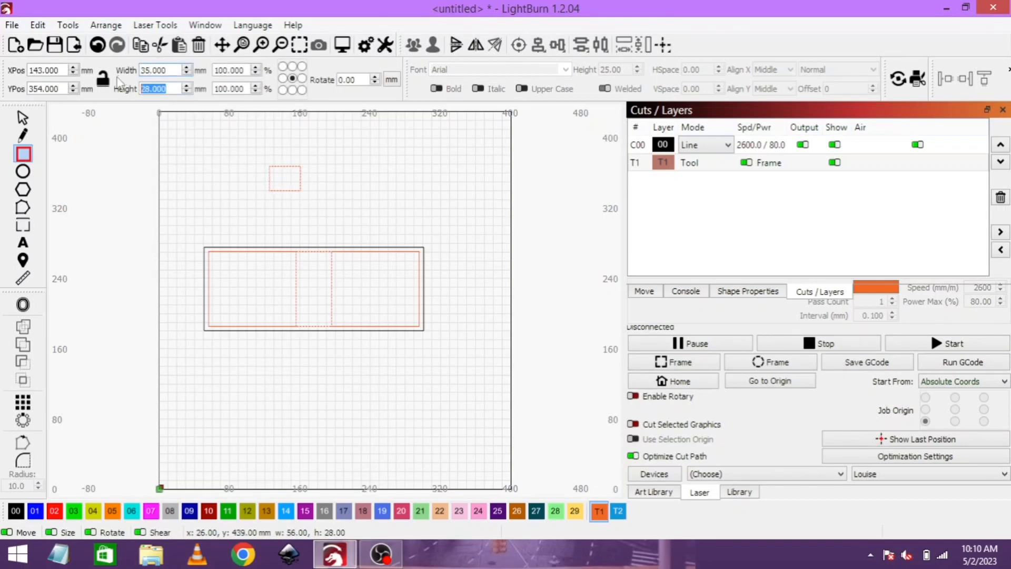
pyautogui.write('25')
pyautogui.press('Return')
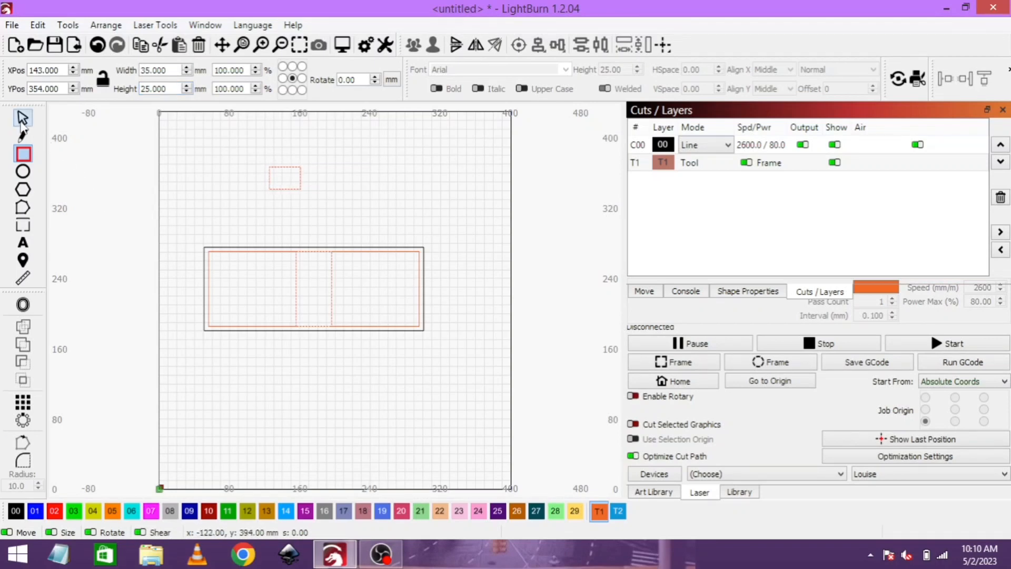
# - Align the 35 × 25 mm rectangle with the right-hand 100 × 85 mm rectangle using Align H-Center and Align Right
pyautogui.click(23, 117)
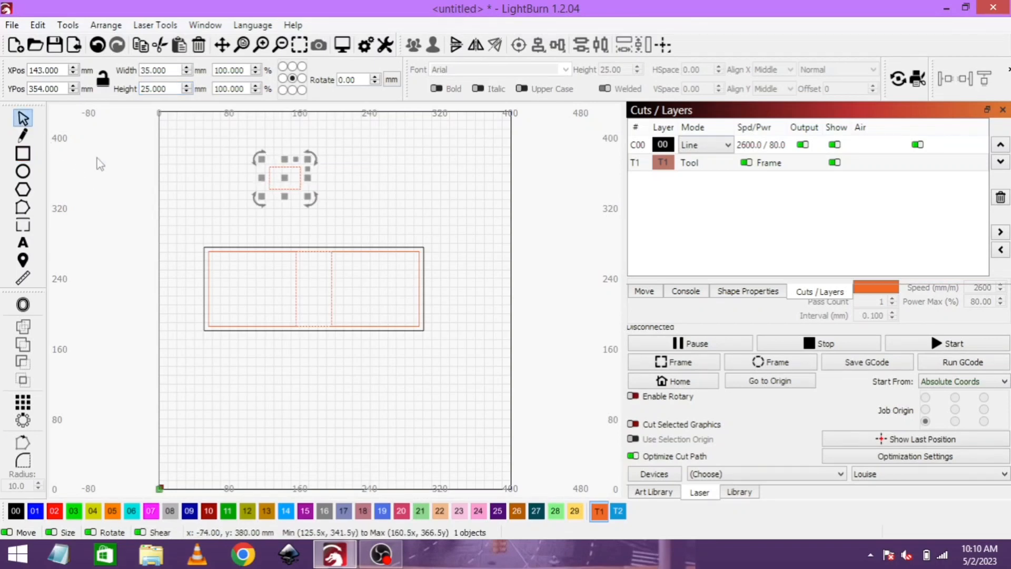
pyautogui.keyDown('shift'); pyautogui.click(423, 292); pyautogui.keyUp('shift')
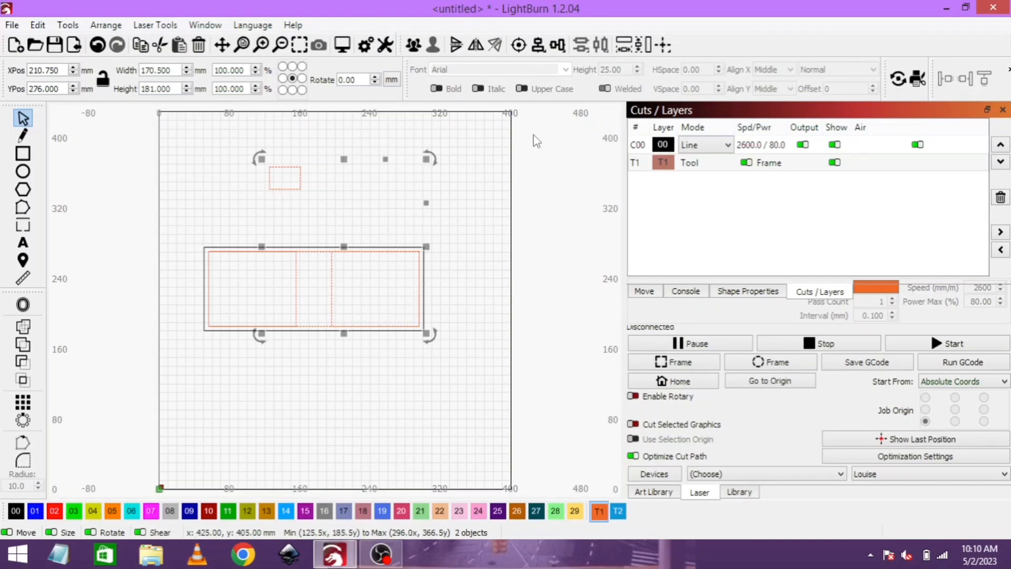
pyautogui.click(556, 46)
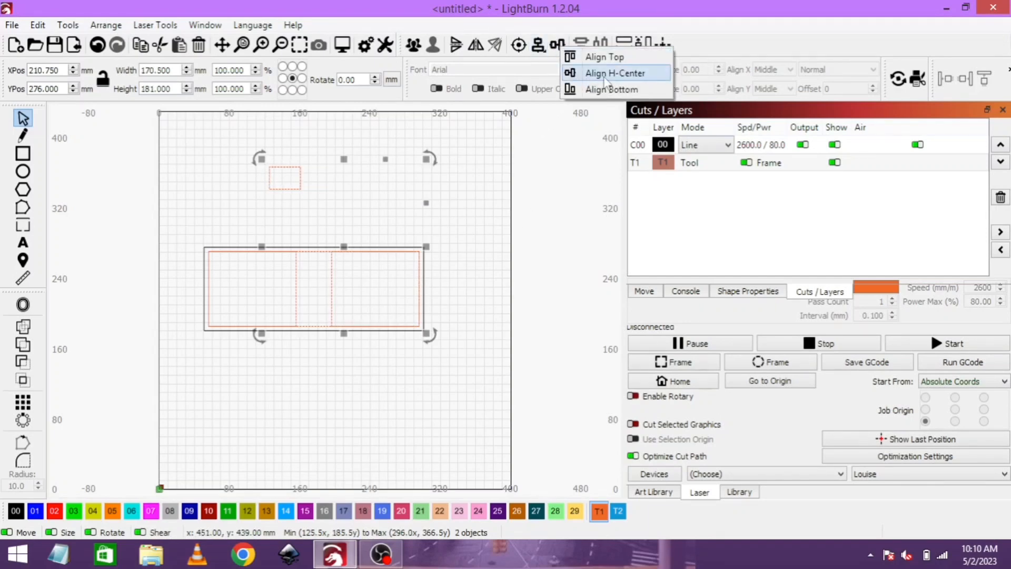
pyautogui.click(606, 74)
pyautogui.click(538, 45)
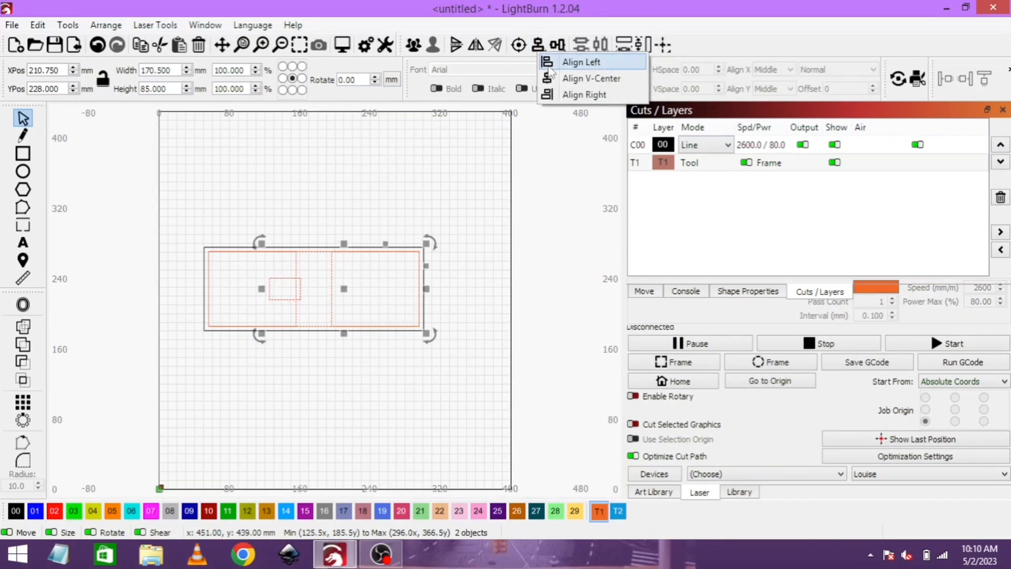
pyautogui.click(587, 95)
pyautogui.click(463, 139)
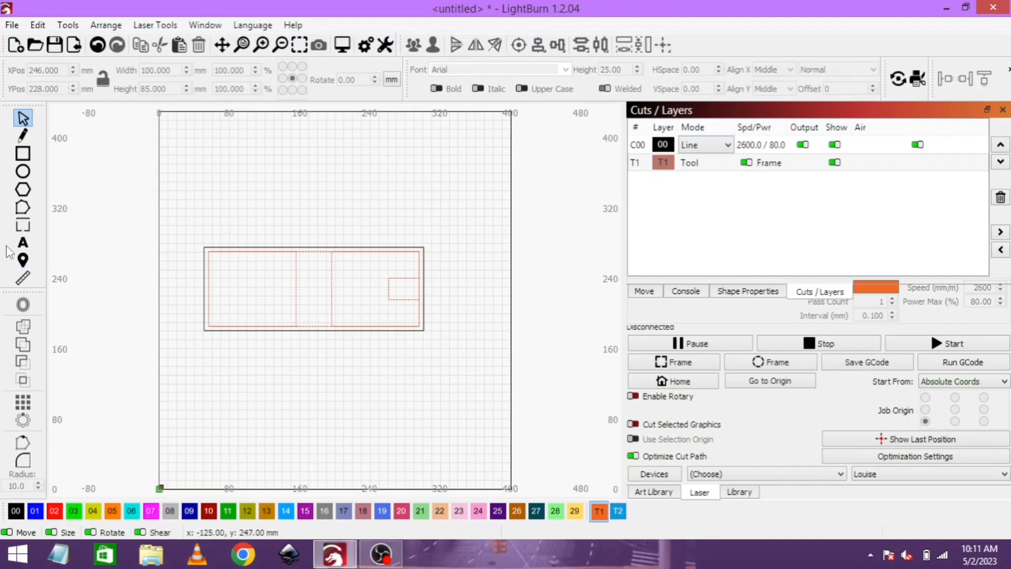
# - Add the text "Nurgent" in the Andalus font near the bottom of the right-hand section
pyautogui.click(23, 243)
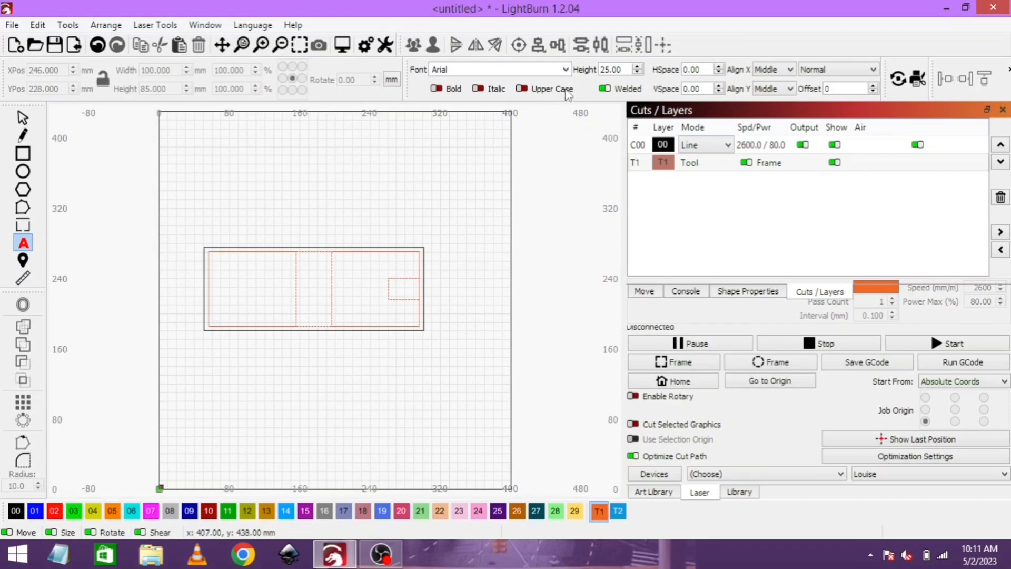
pyautogui.click(565, 69)
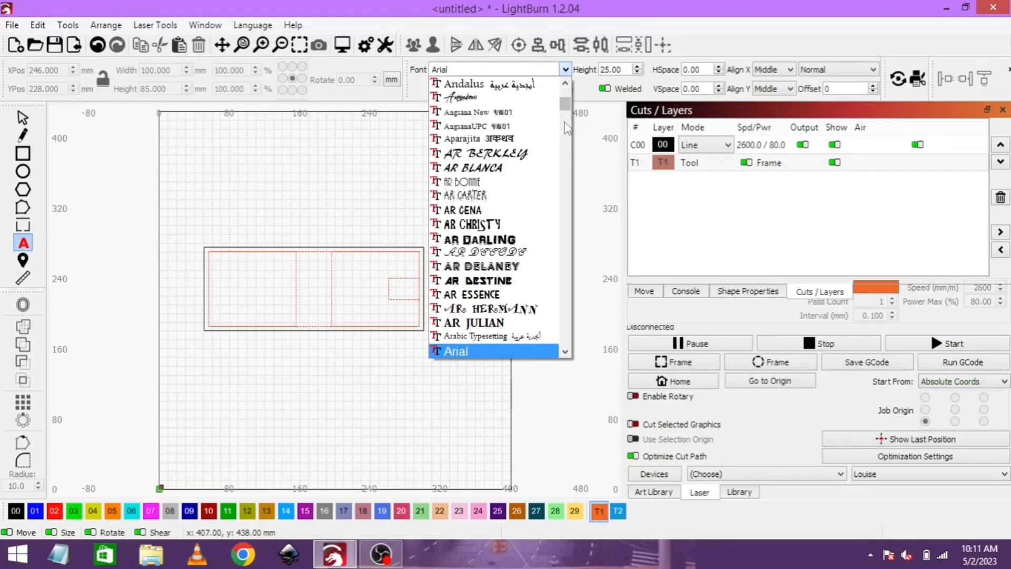
pyautogui.click(497, 89)
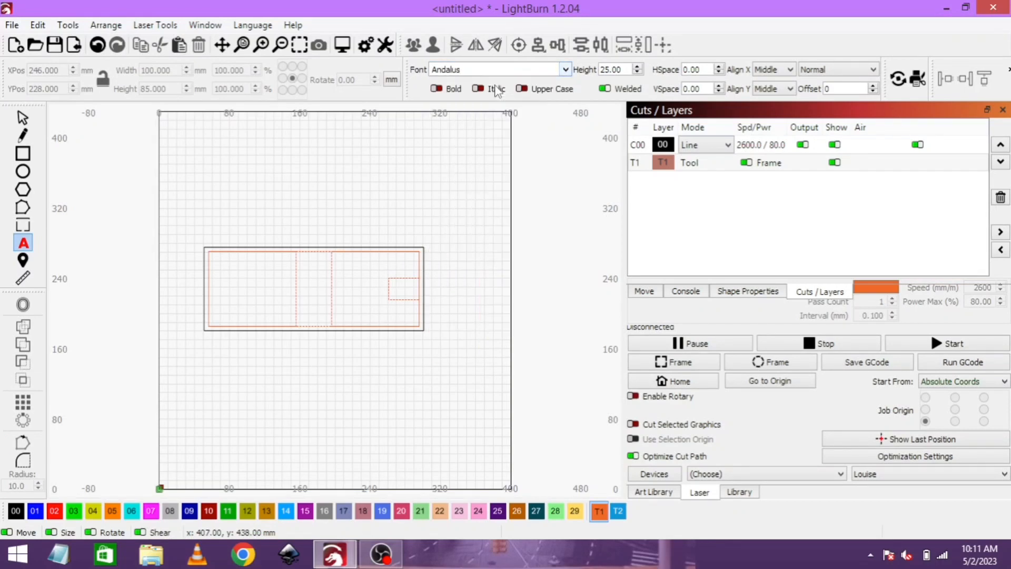
pyautogui.click(338, 316)
pyautogui.write('Nurgeni')
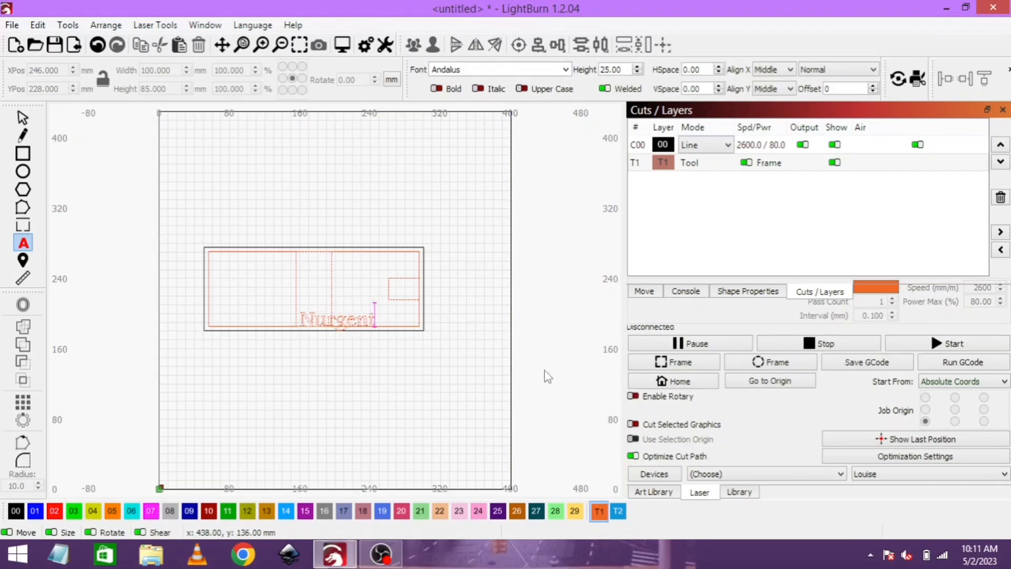
# - Assign the "Nurgent" text to layer 01 and move it inside the right-hand section, below the 35 × 25 mm rectangle
pyautogui.click(36, 511)
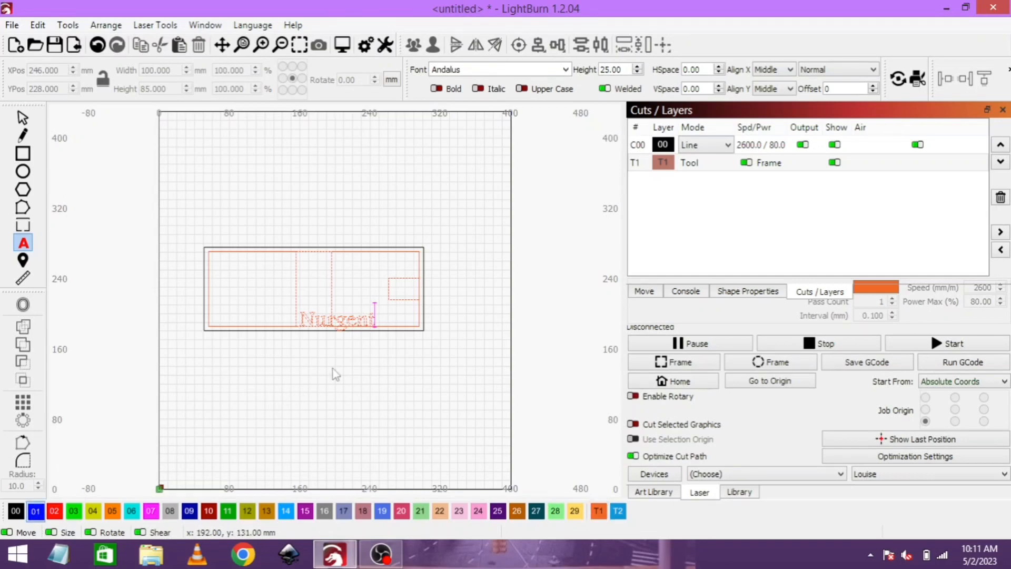
pyautogui.click(358, 318)
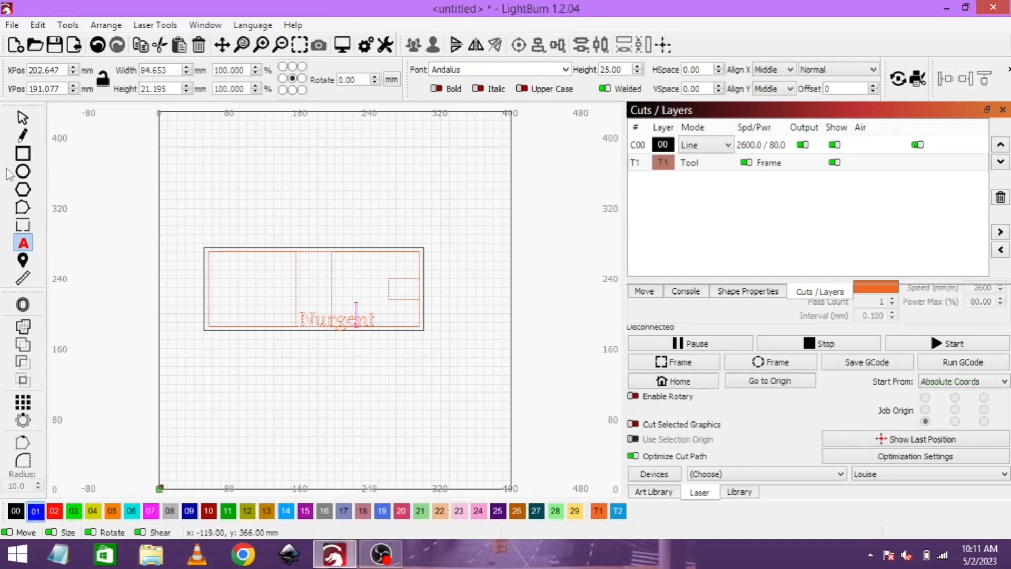
pyautogui.click(22, 117)
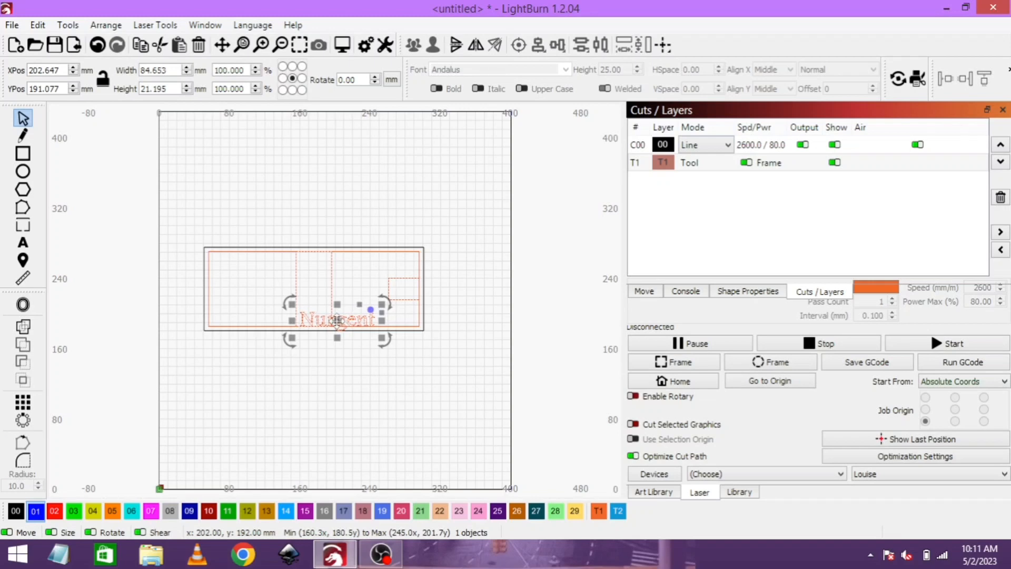
pyautogui.click(35, 510)
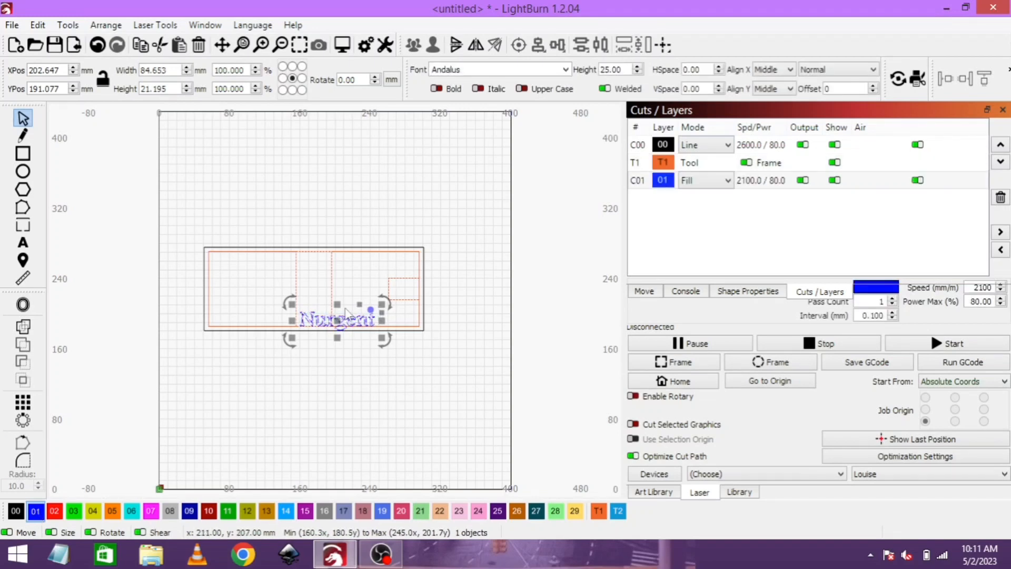
pyautogui.moveTo(347, 311); pyautogui.dragTo(380, 321)
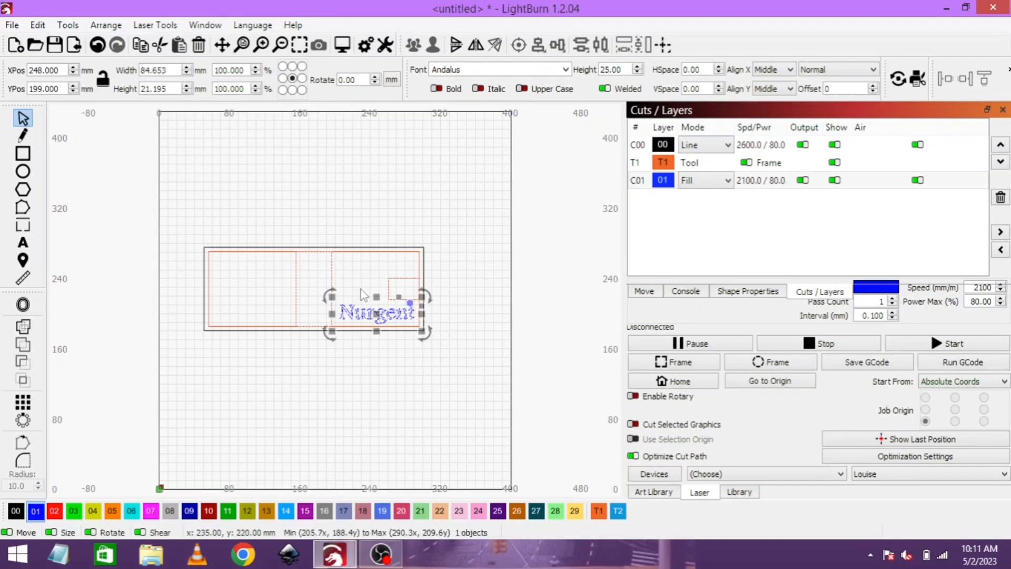
pyautogui.click(350, 198)
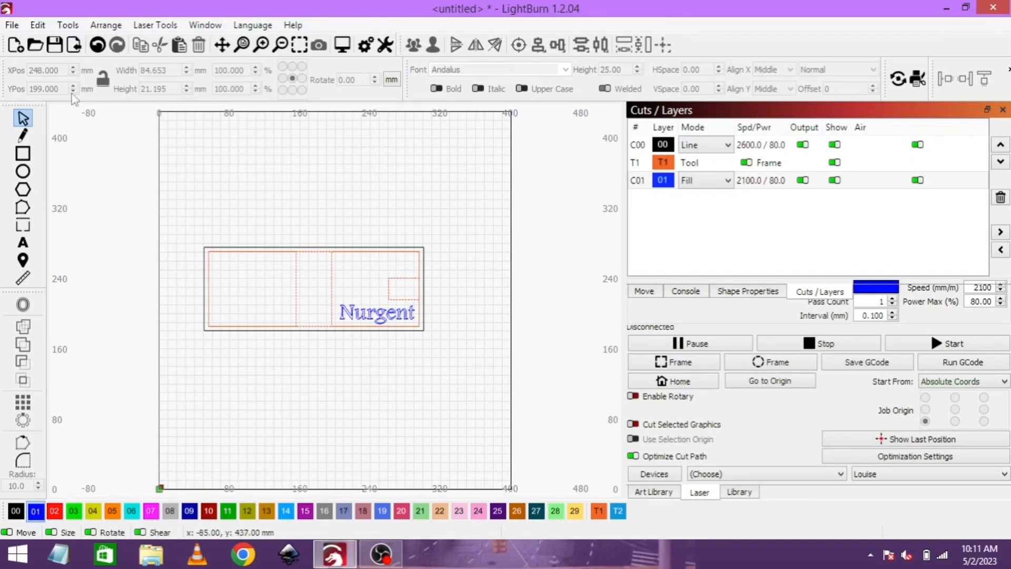
# - Import the BALD CNC WORKS logo, scaled to about 82 × 78 mm and centred in the left-hand 100 × 85 mm rectangle
pyautogui.click(76, 47)
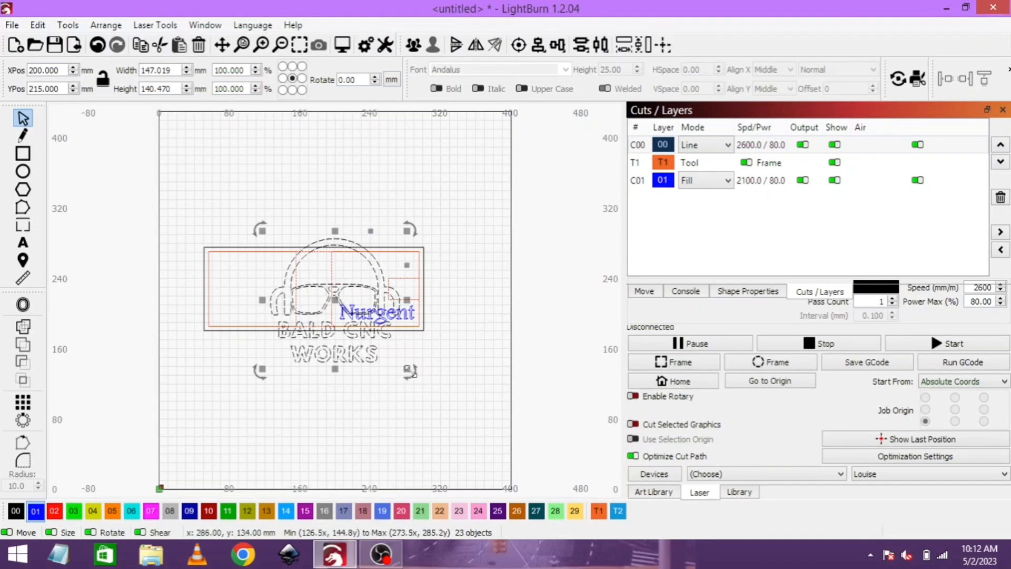
pyautogui.moveTo(410, 373); pyautogui.dragTo(358, 317)
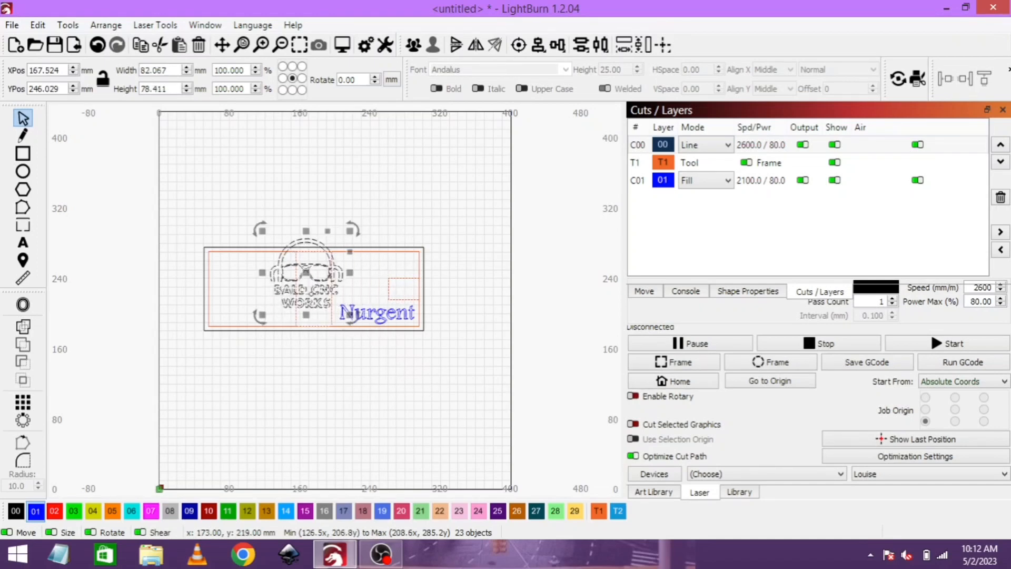
pyautogui.moveTo(309, 274); pyautogui.dragTo(253, 294)
pyautogui.click(339, 182)
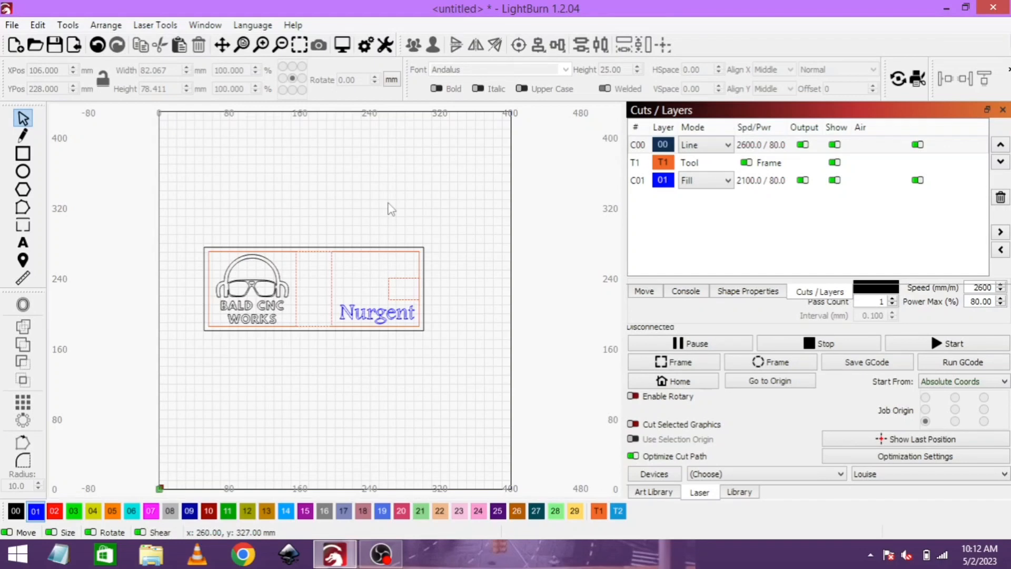
pyautogui.doubleClick(770, 149)
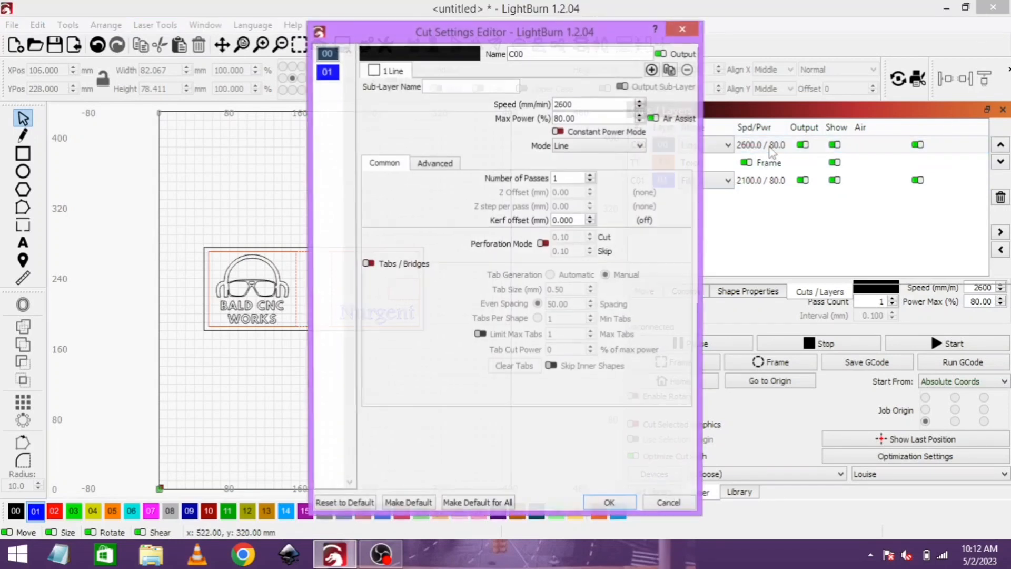
pyautogui.moveTo(500, 197)
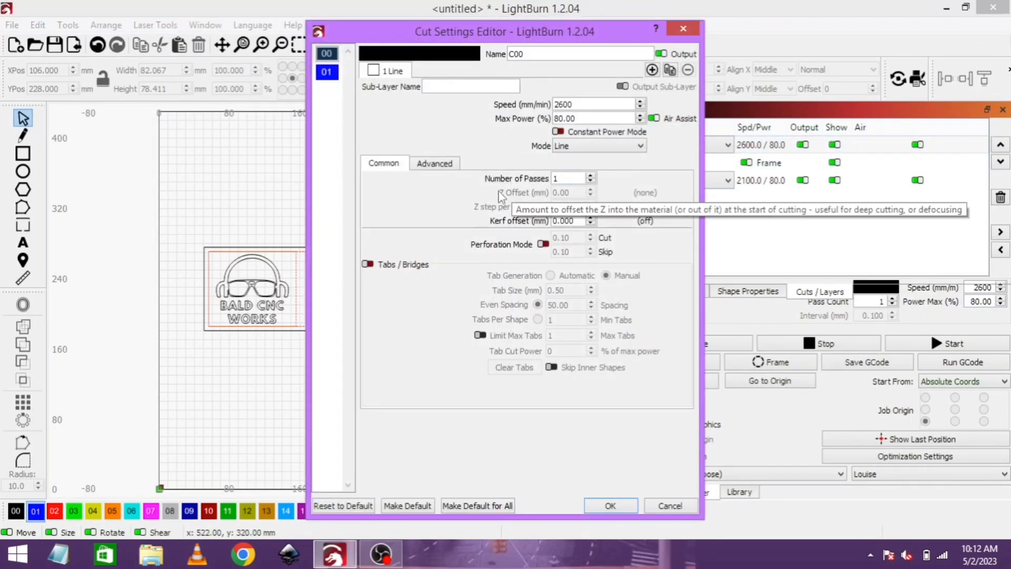
pyautogui.click(681, 29)
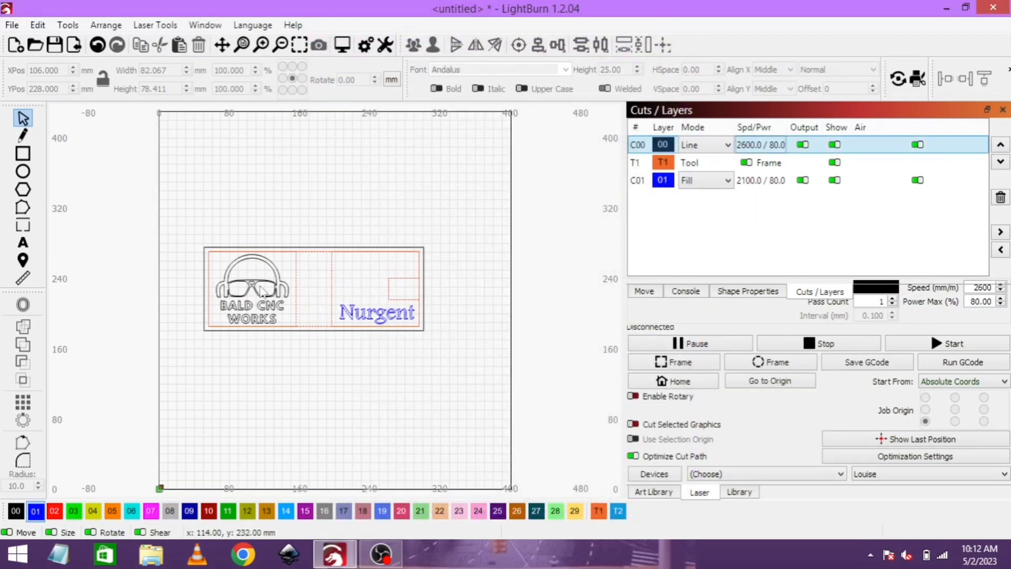
# - Assign the entire BALD CNC WORKS logo to fill layer 01
pyautogui.click(265, 289)
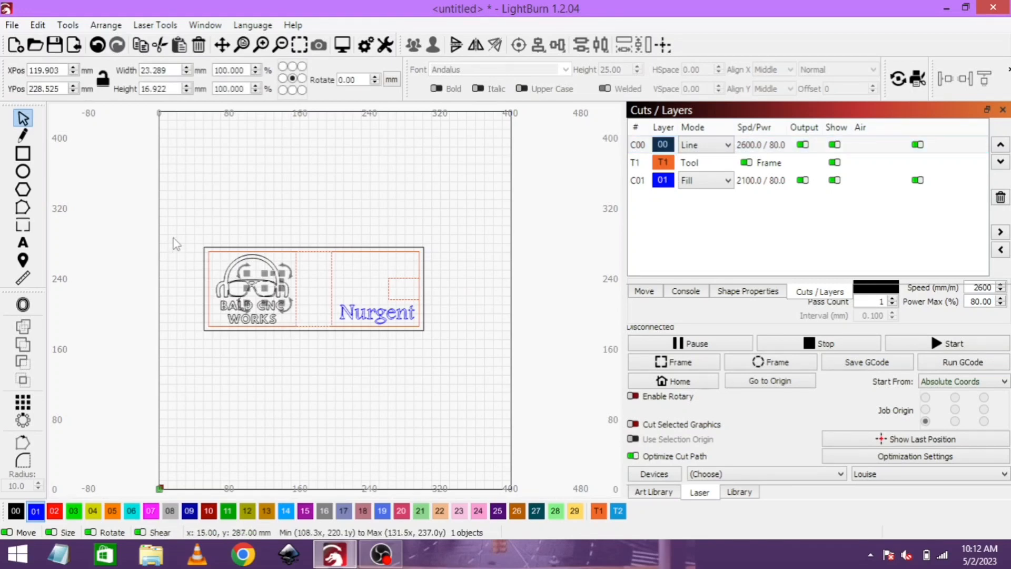
pyautogui.moveTo(173, 238); pyautogui.dragTo(294, 371)
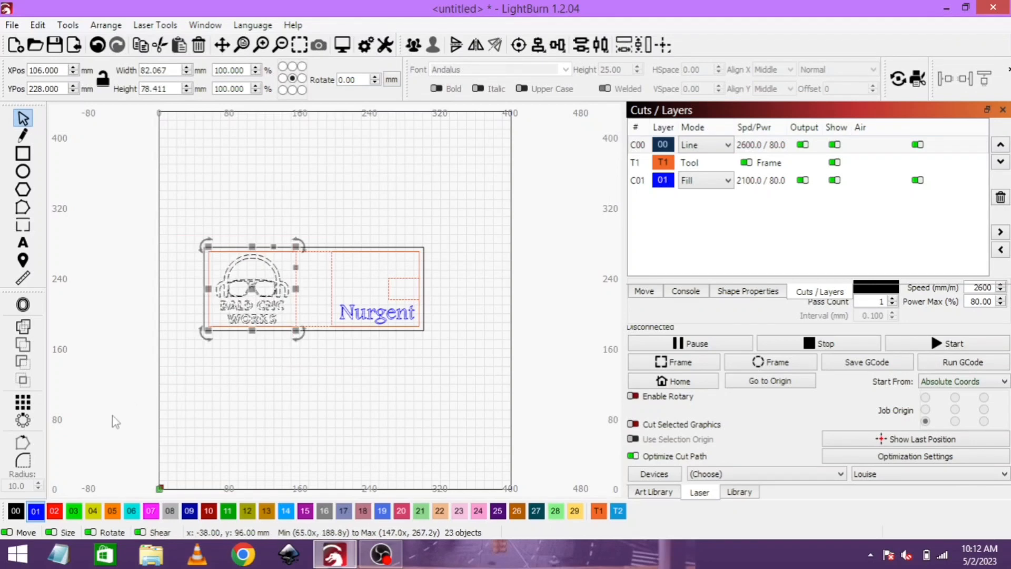
pyautogui.click(35, 512)
pyautogui.click(223, 362)
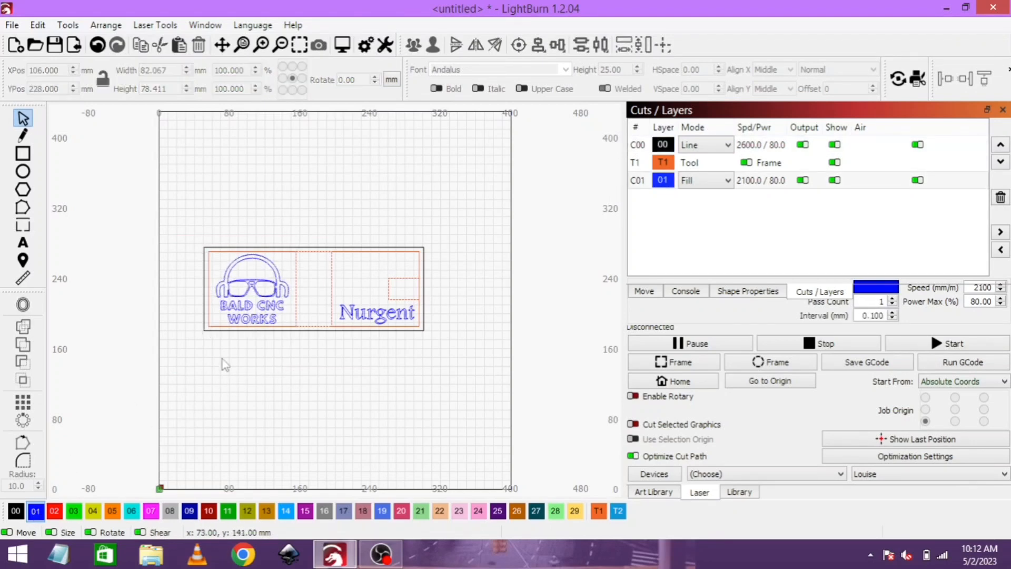
pyautogui.click(242, 262)
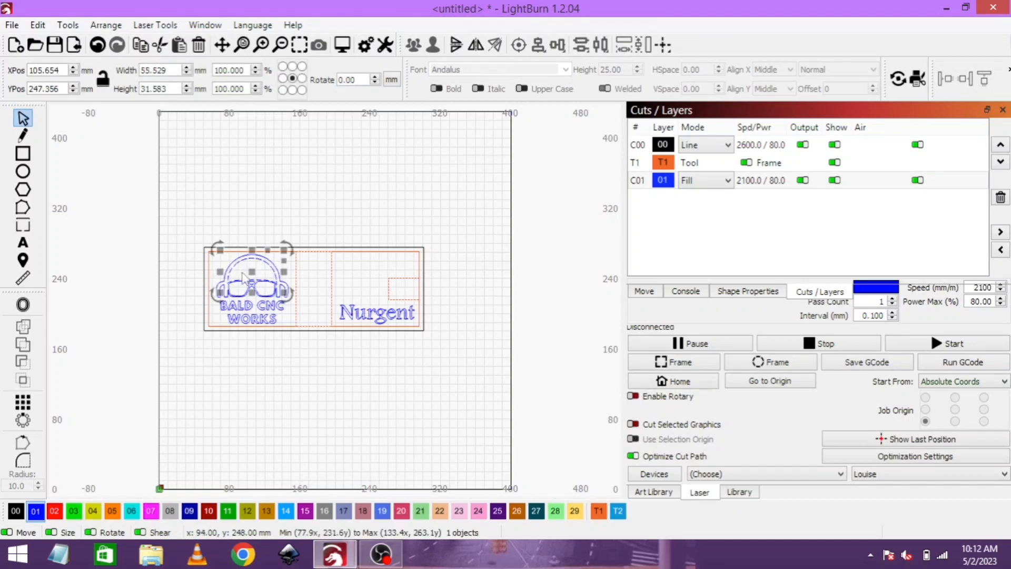
pyautogui.click(220, 387)
pyautogui.moveTo(185, 213); pyautogui.dragTo(293, 366)
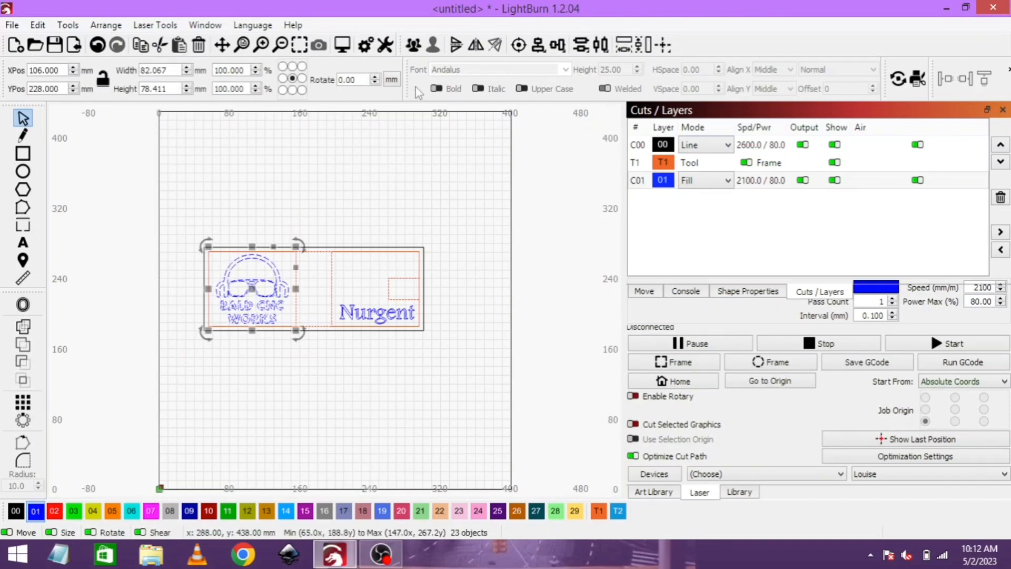
pyautogui.click(358, 189)
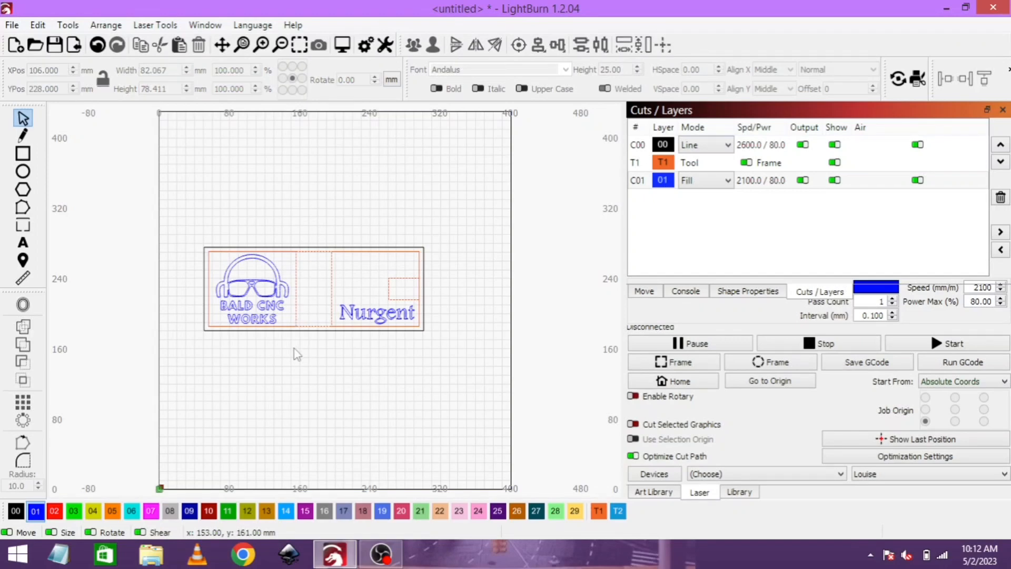
pyautogui.moveTo(305, 347); pyautogui.dragTo(216, 289)
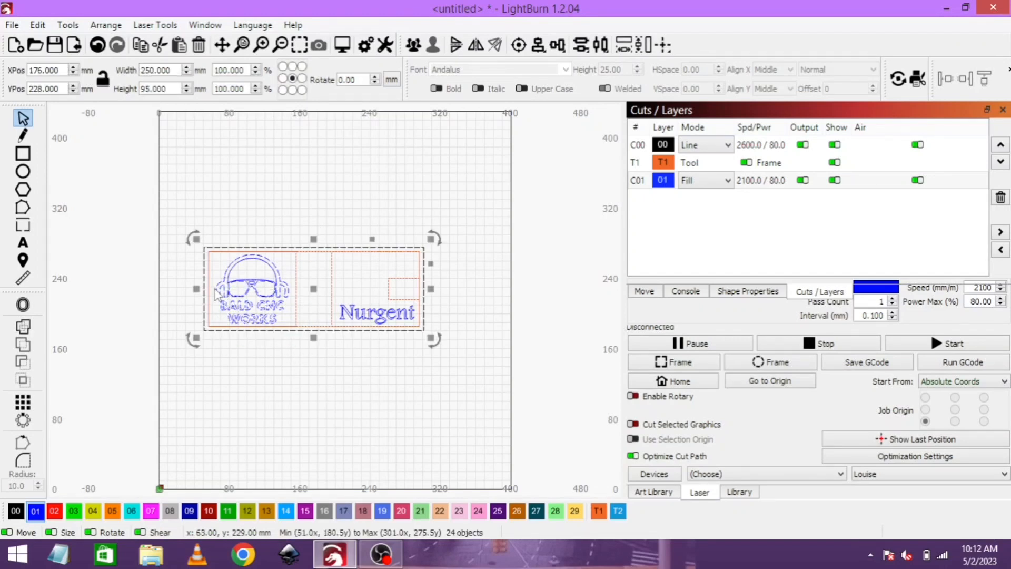
pyautogui.click(347, 380)
# - Select the whole logo, ungroup it, and regroup its pieces as a single object
pyautogui.moveTo(174, 215); pyautogui.dragTo(296, 369)
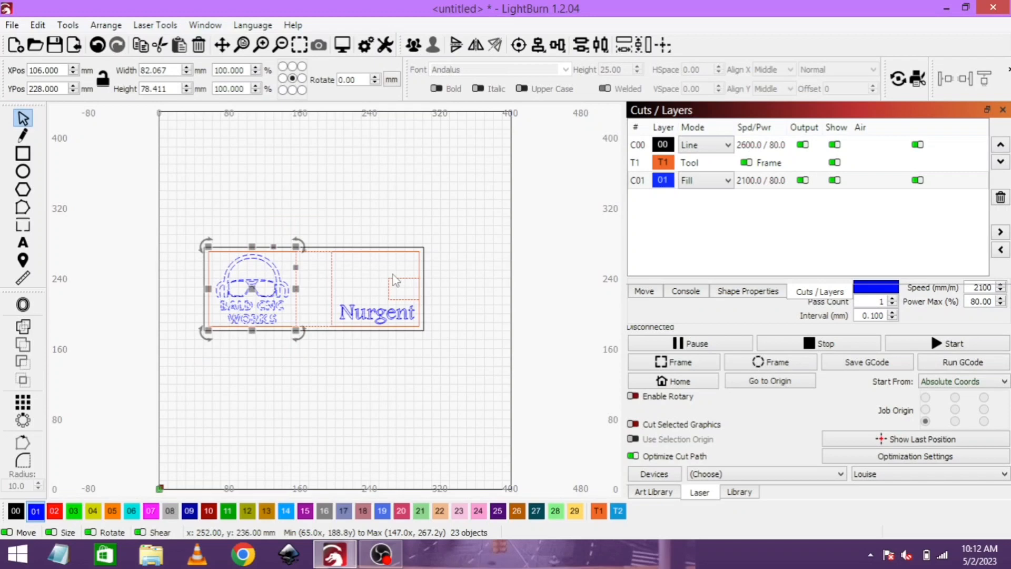
pyautogui.click(433, 46)
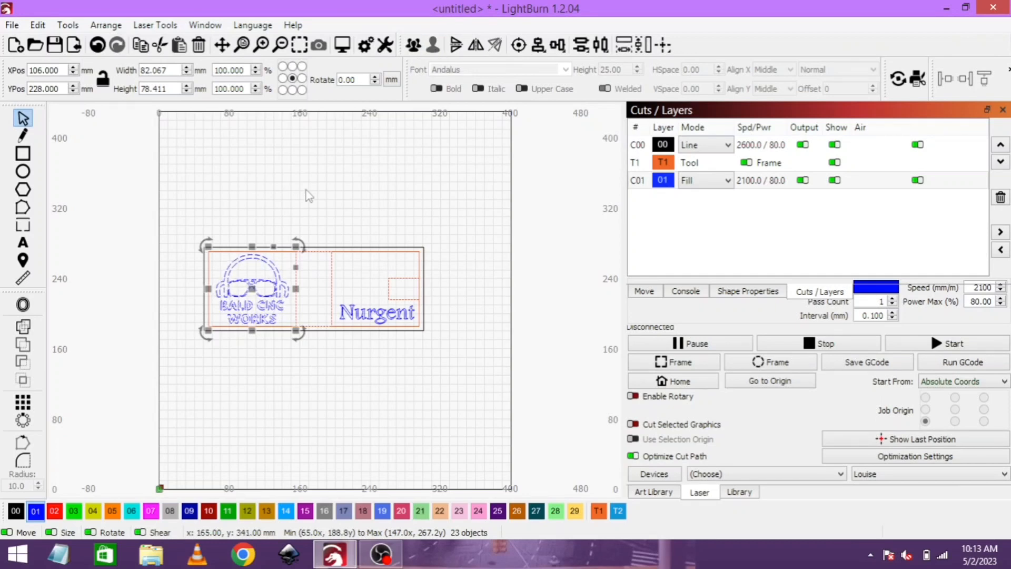
pyautogui.click(413, 47)
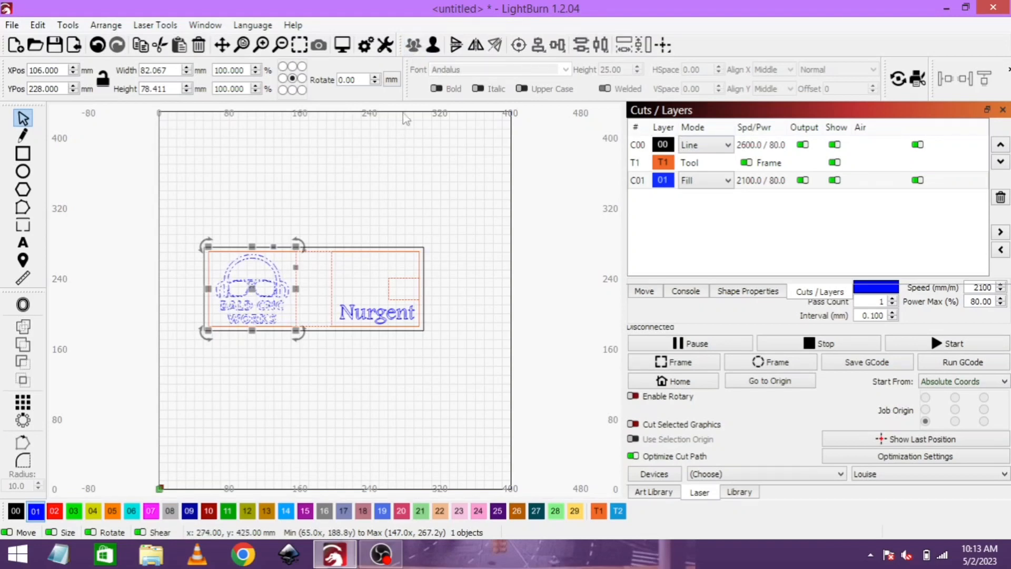
# - Ungroup the BALD CNC WORKS logo, group its pieces again, and clear the selection
pyautogui.click(433, 48)
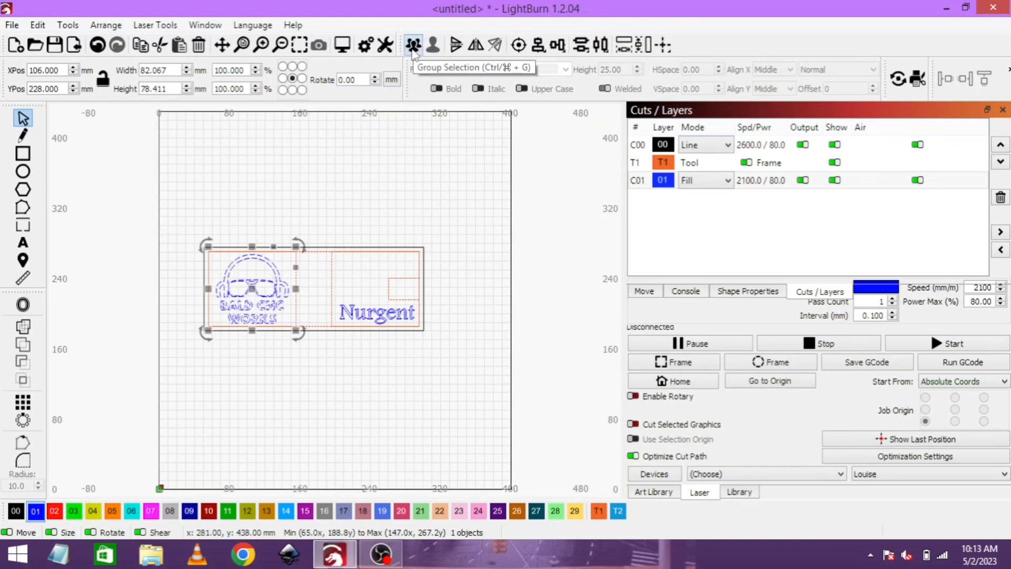
pyautogui.click(413, 46)
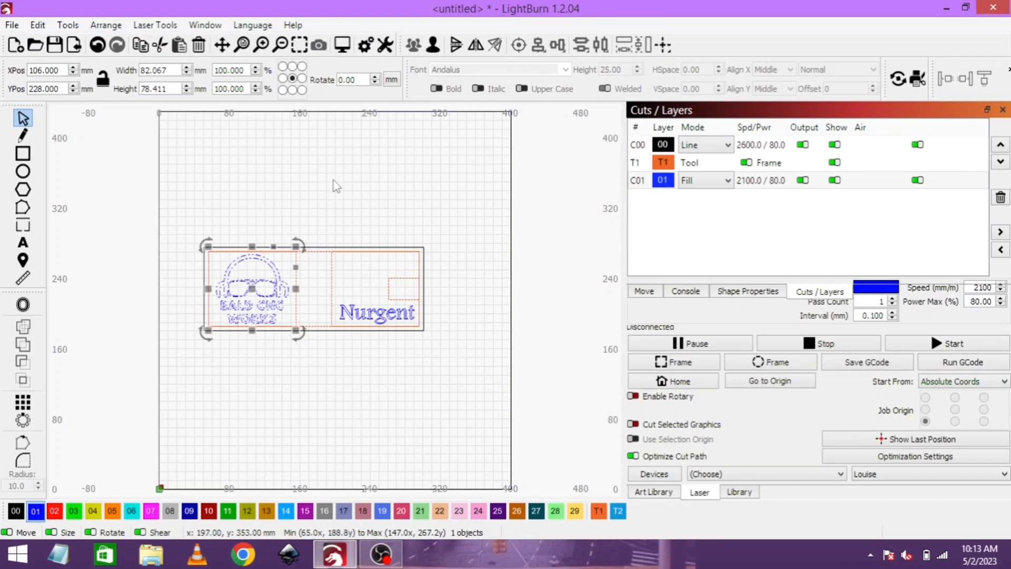
pyautogui.click(276, 266)
pyautogui.rightClick(278, 268)
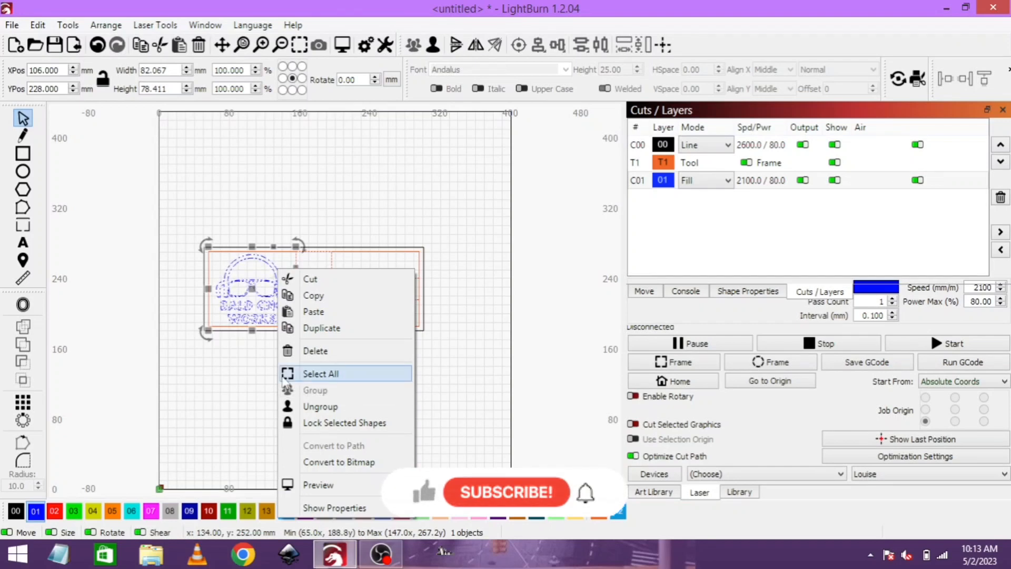
pyautogui.click(243, 351)
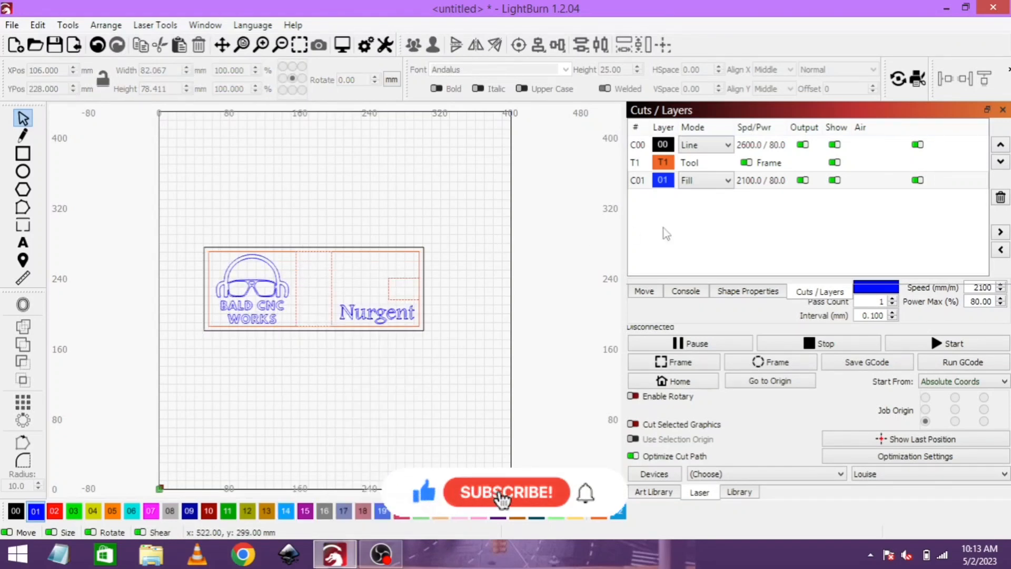
# - Set the speed of fill layer 01 to 2000 mm/min in its cut settings
pyautogui.click(757, 178)
pyautogui.doubleClick(756, 145)
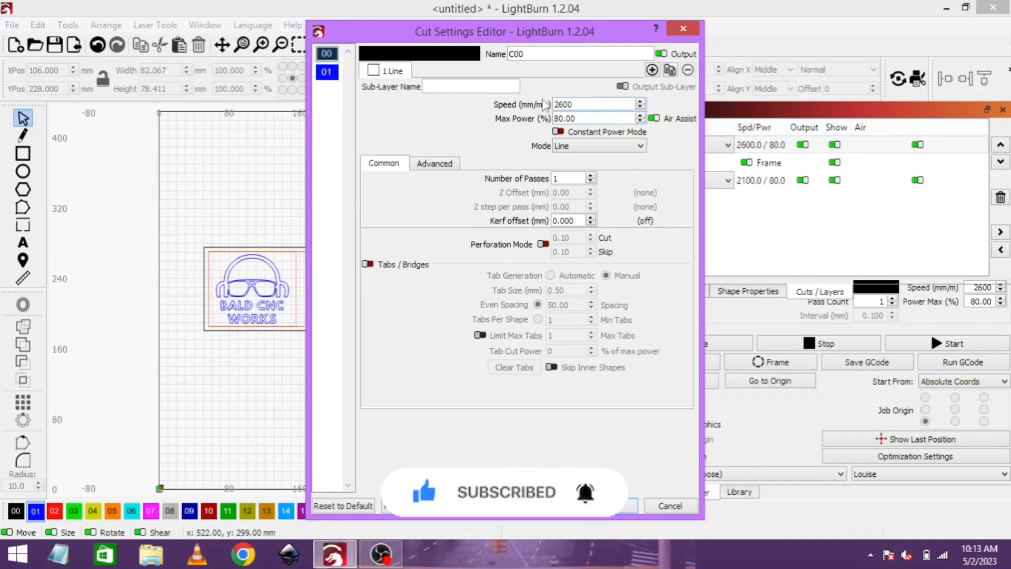
pyautogui.click(326, 72)
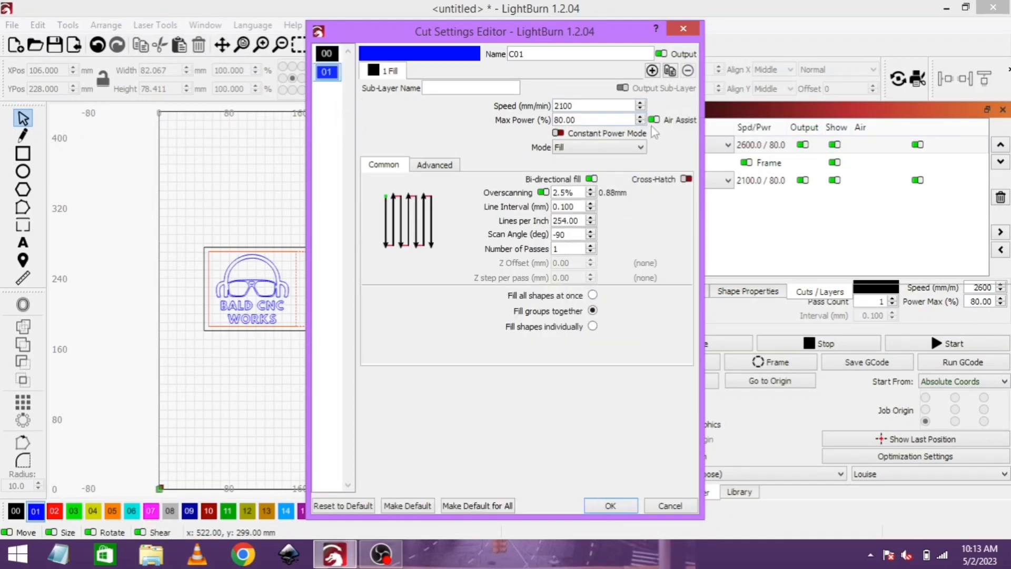
pyautogui.click(581, 104)
pyautogui.moveTo(579, 105); pyautogui.dragTo(558, 104)
pyautogui.write('2')
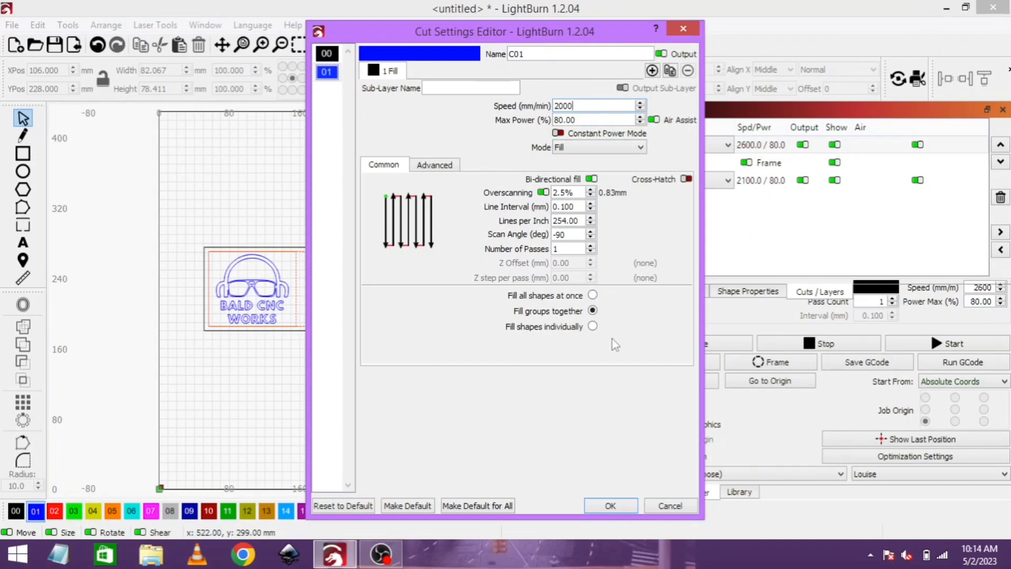
pyautogui.click(627, 504)
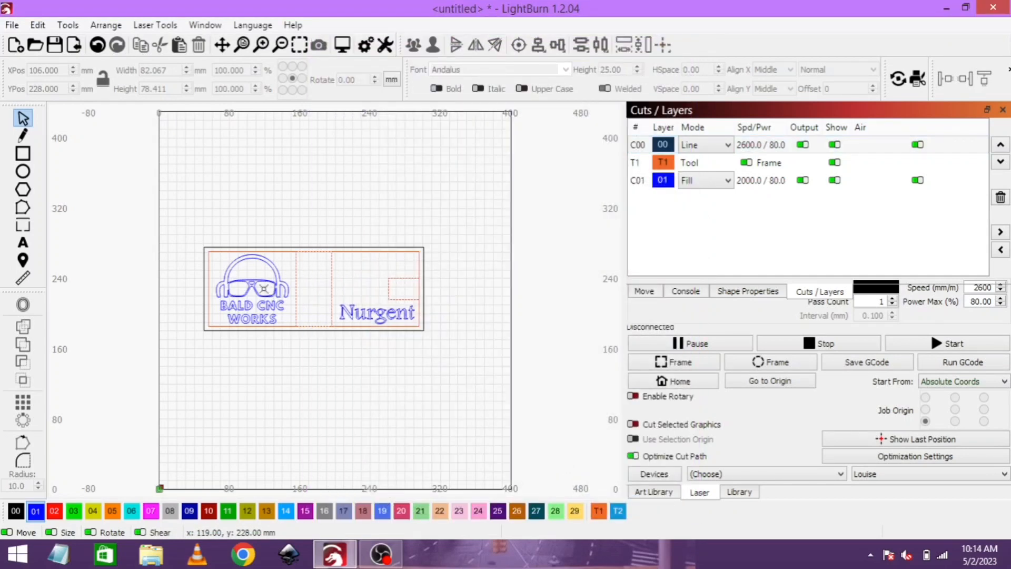
# - Preview the whole job, play the simulated engraving of the logo and text, and close the preview
pyautogui.click(257, 283)
pyautogui.click(499, 183)
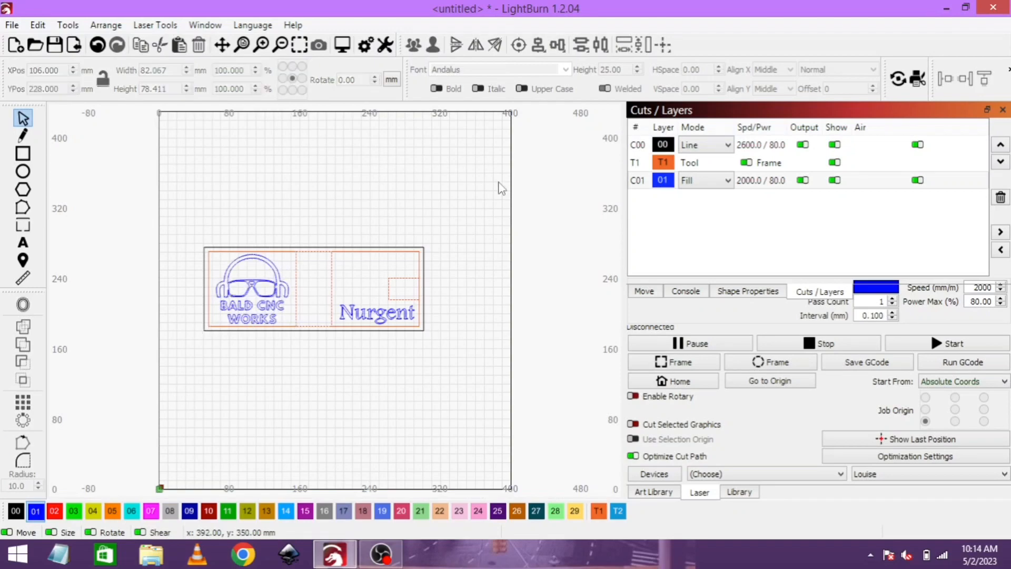
pyautogui.click(343, 45)
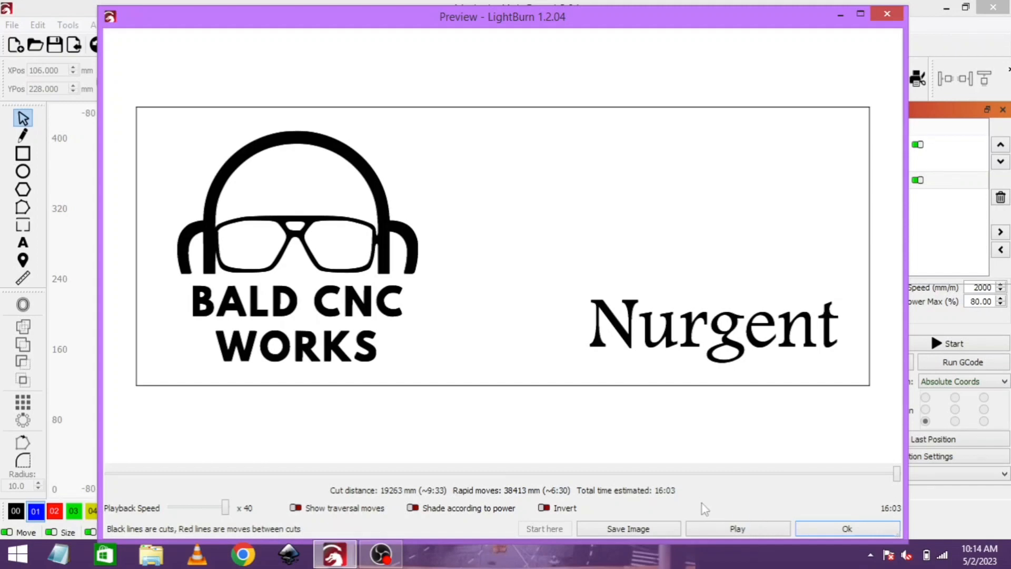
pyautogui.click(722, 530)
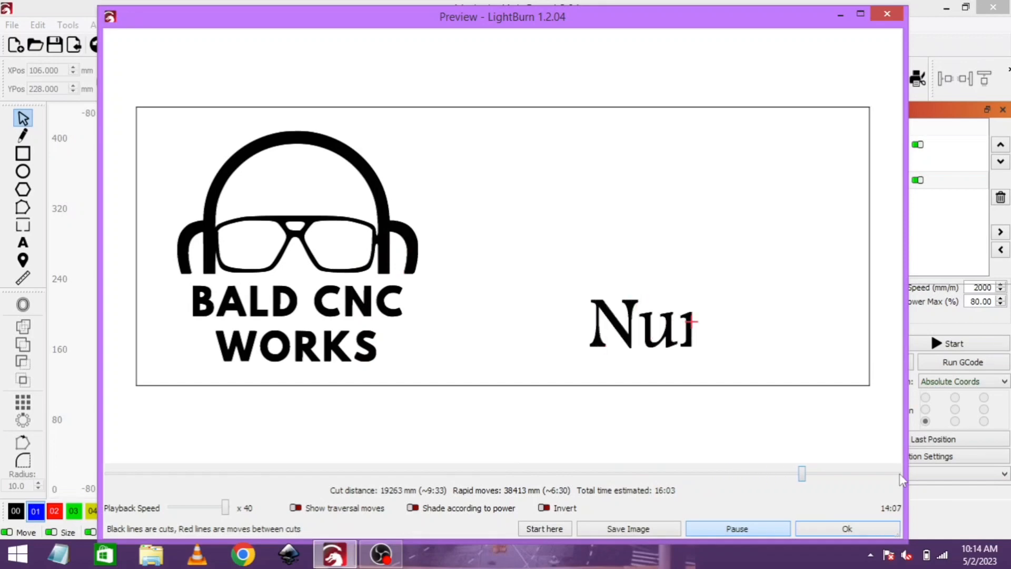
pyautogui.click(841, 530)
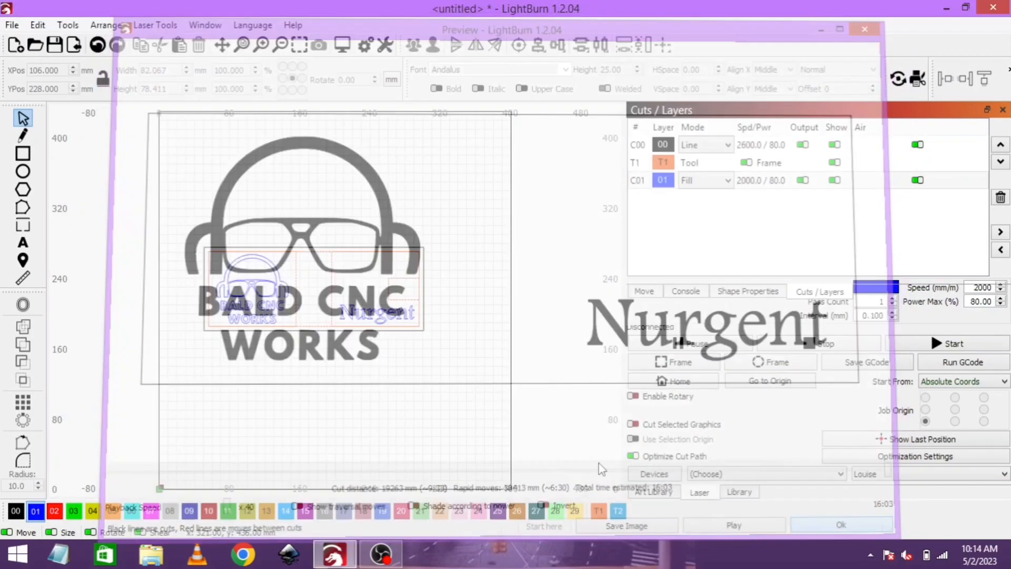